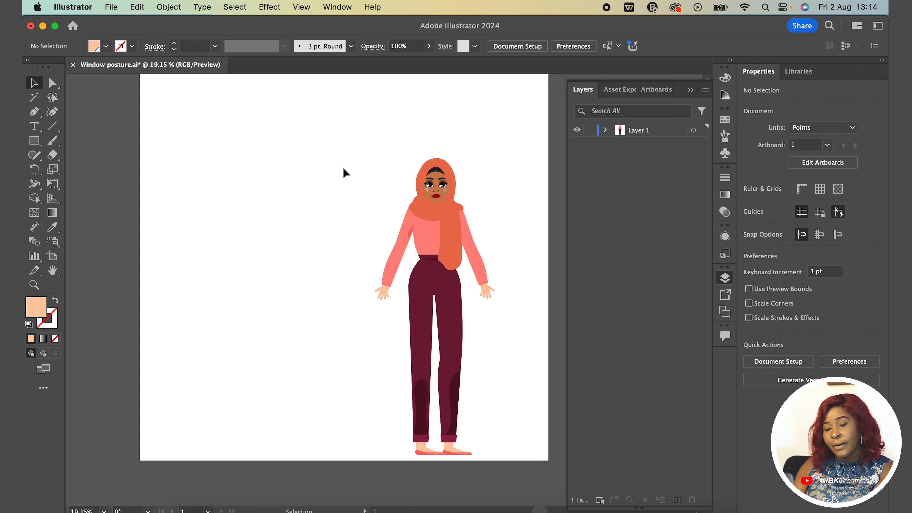
drag(298, 126, 491, 420)
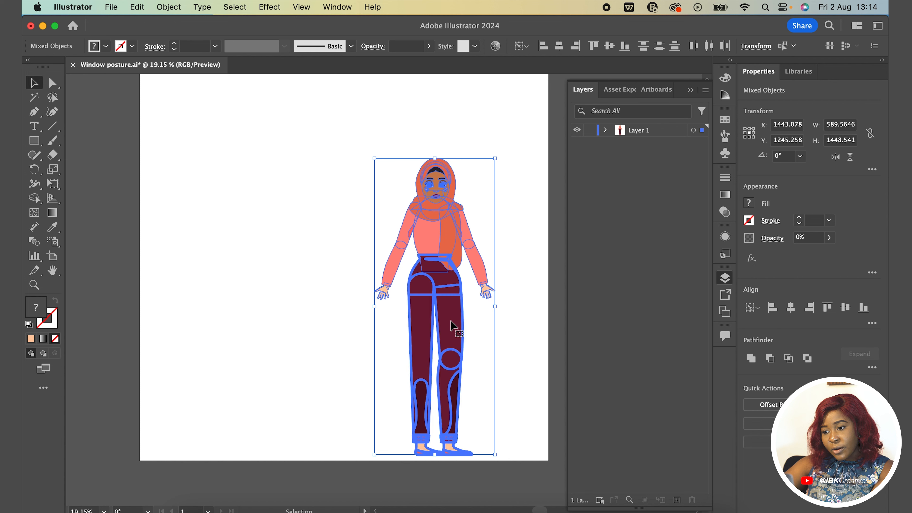
click(515, 319)
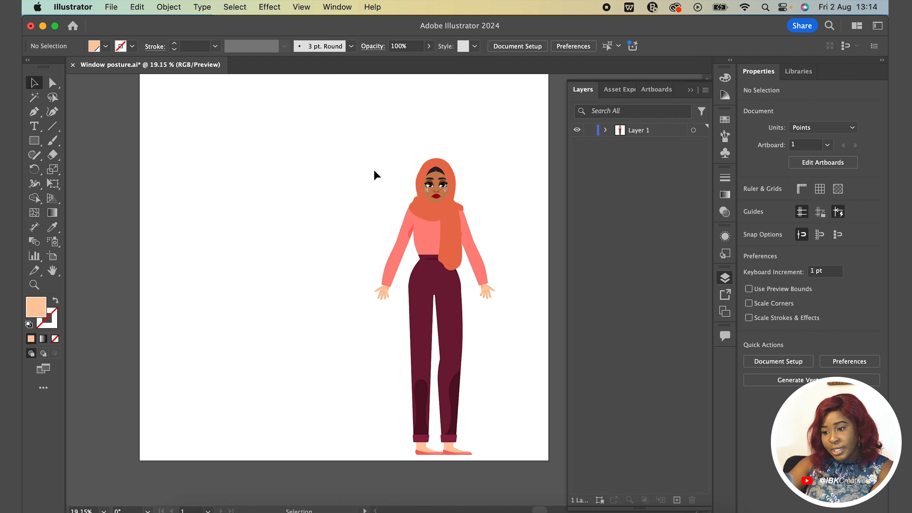
drag(377, 146, 491, 411)
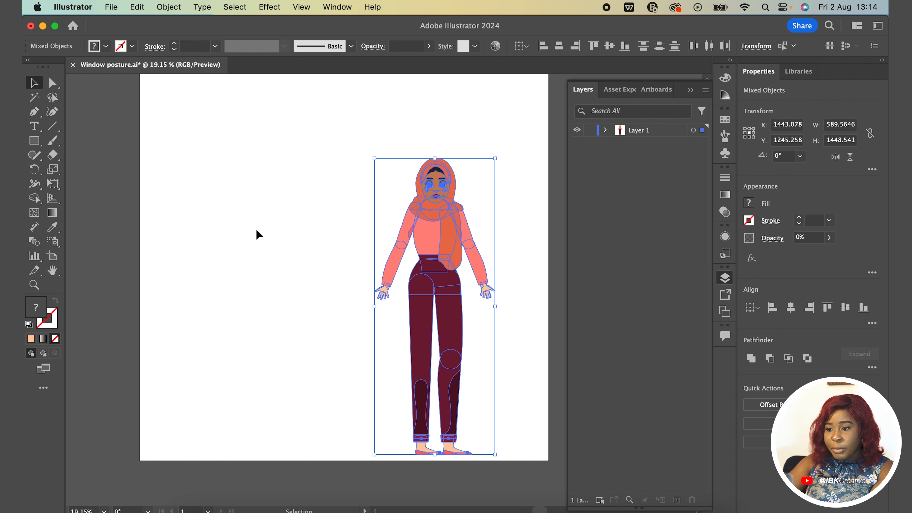
click(273, 247)
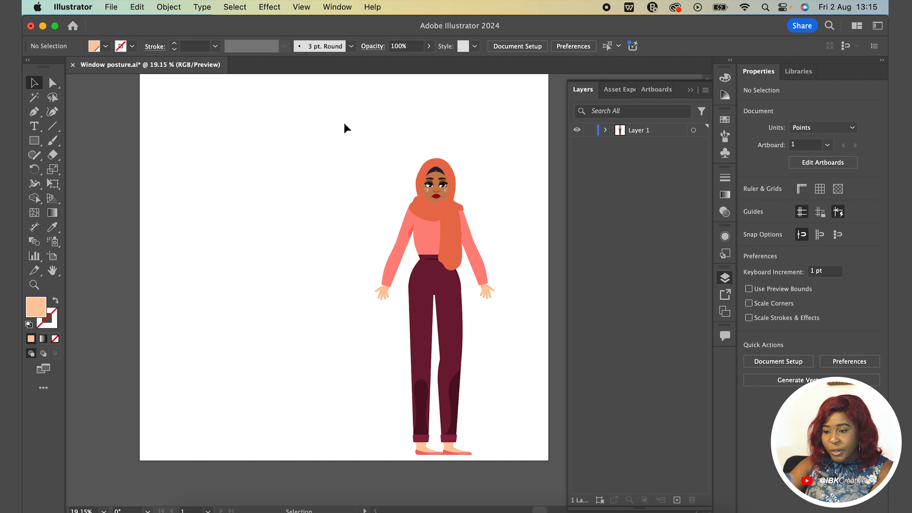
drag(338, 126, 511, 340)
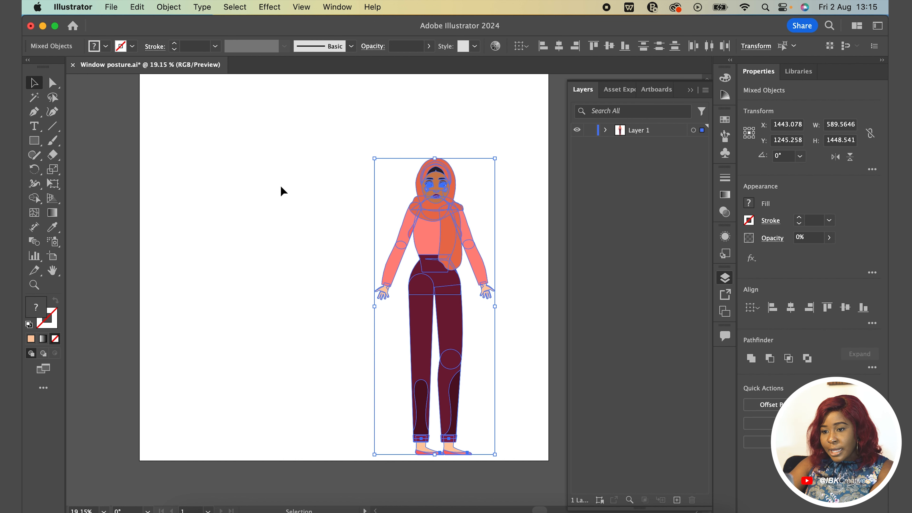
click(368, 177)
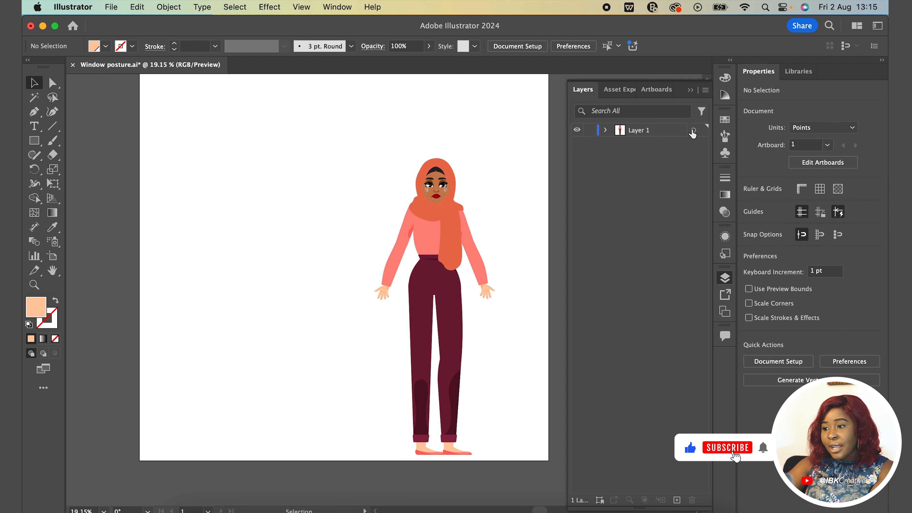
Add eight new empty layers, Layer 2 through Layer 9, above the character artwork in Layer 1
click(693, 131)
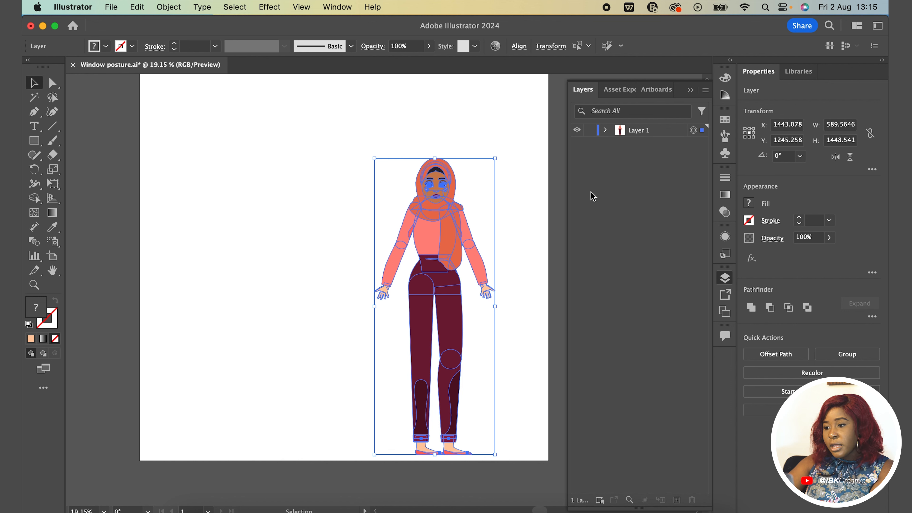
click(668, 131)
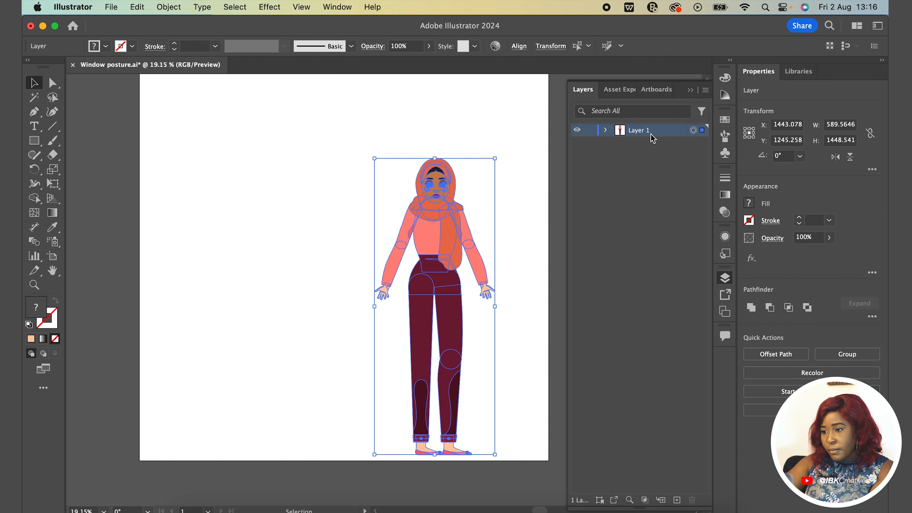
click(677, 500)
click(677, 500)
click(677, 500)
click(677, 500)
click(676, 500)
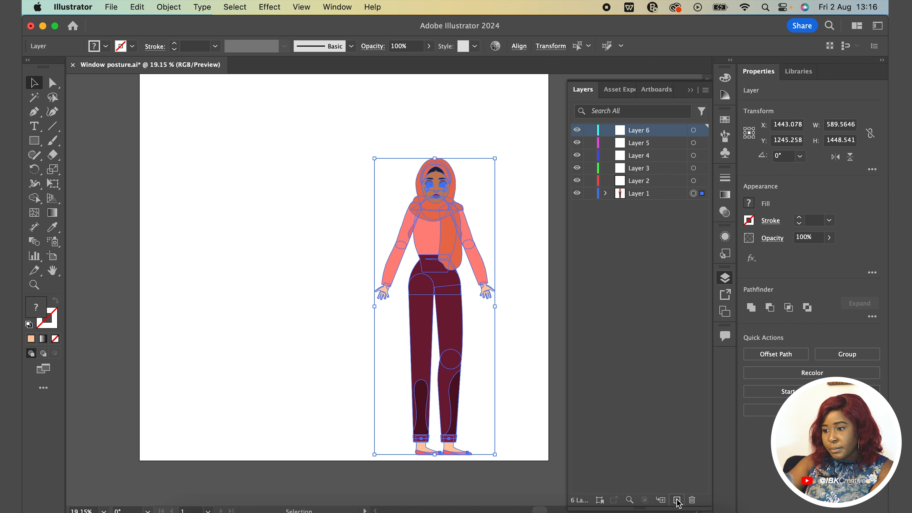
click(676, 500)
click(677, 500)
click(677, 500)
click(265, 250)
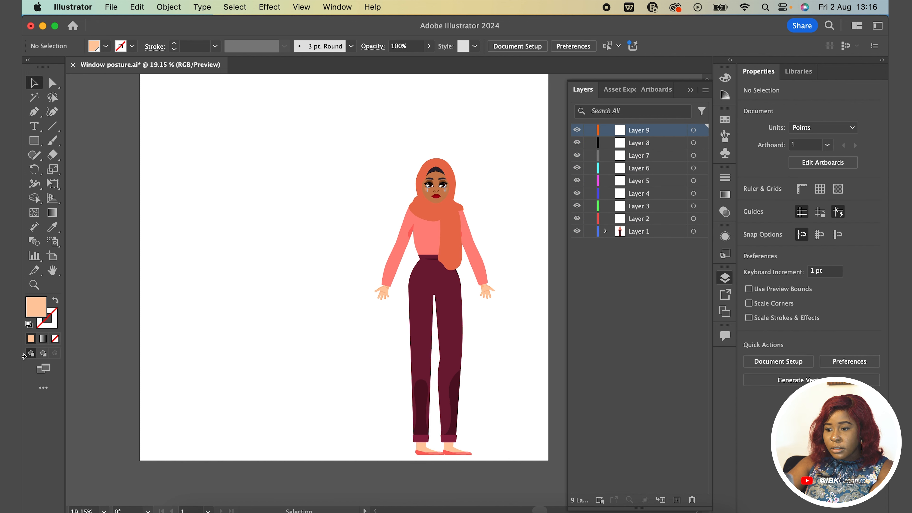
Expand Layer 1 and examine which body parts the trousers group contains by hiding and showing it
click(577, 231)
click(577, 231)
click(605, 231)
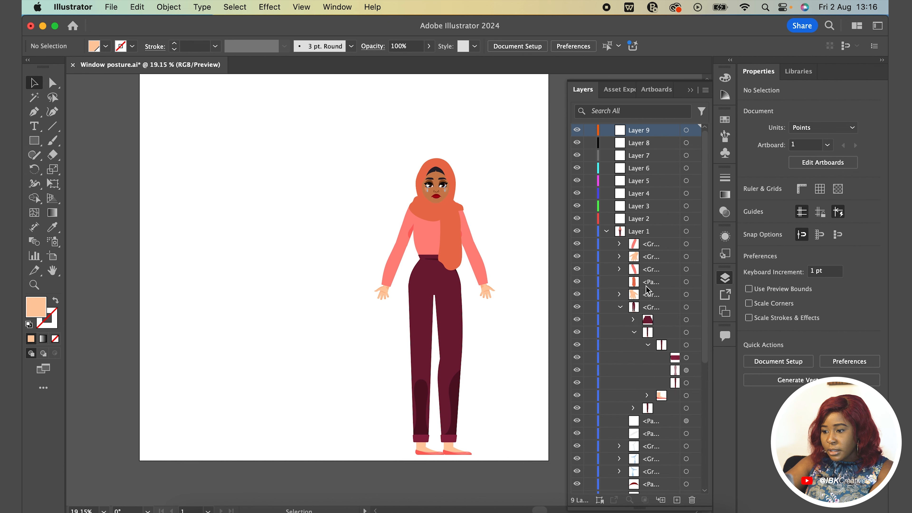
click(620, 307)
click(577, 307)
click(577, 307)
click(576, 307)
click(577, 307)
click(576, 307)
click(576, 308)
click(576, 307)
click(576, 307)
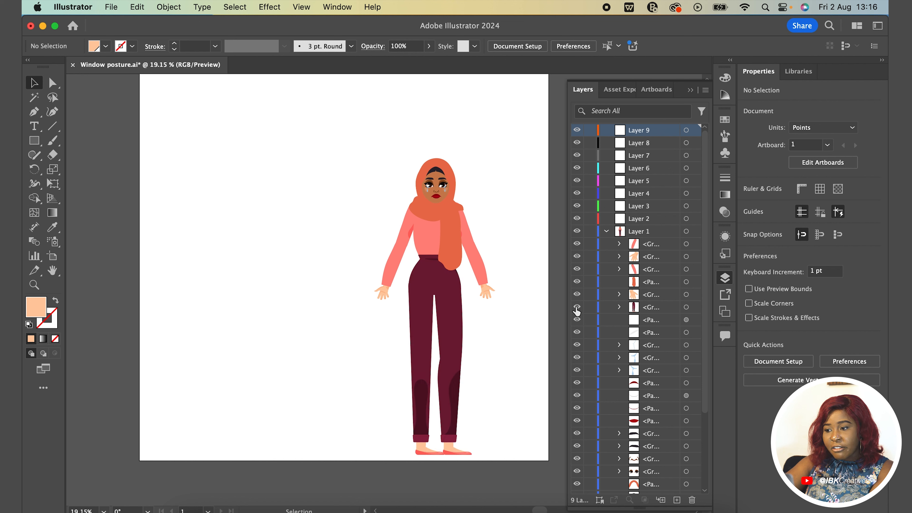
click(577, 308)
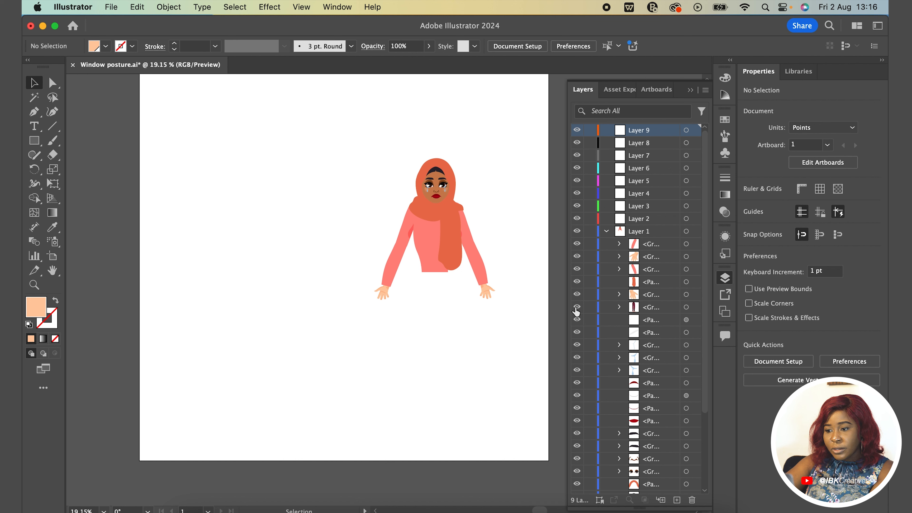
click(576, 308)
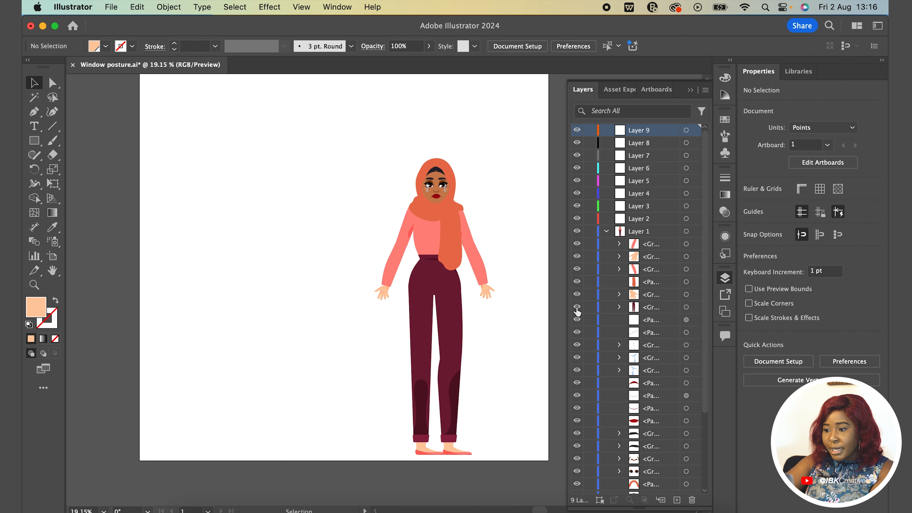
Move the trousers and legs group out of Layer 1 into Layer 2
click(685, 307)
drag(646, 267, 645, 222)
click(509, 196)
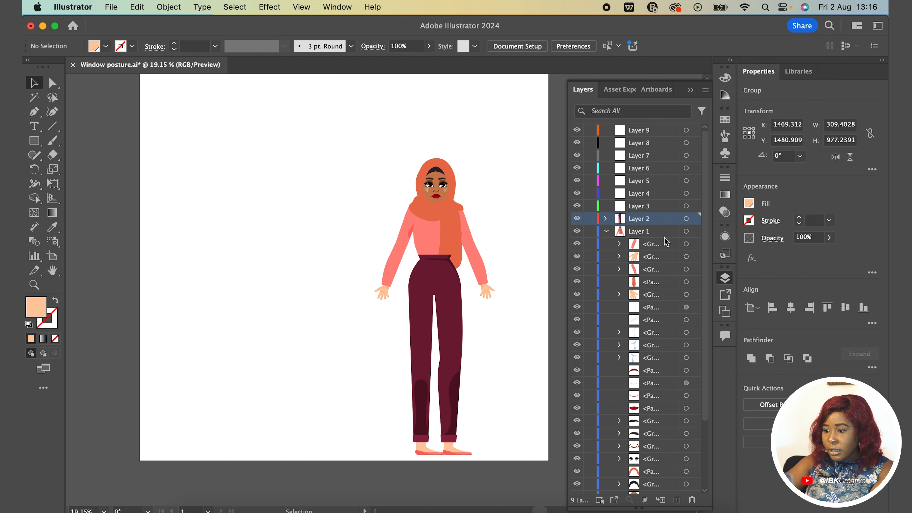
Identify the head shapes in Layer 1 and move the front scarf path, hair, face and back scarf path into Layer 3
scroll(680, 374, down, 1)
scroll(680, 374, down, 4)
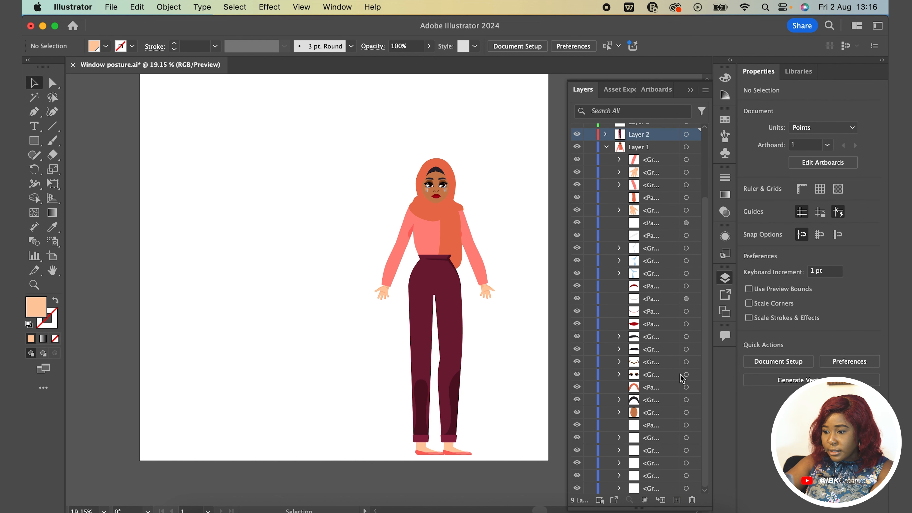
click(576, 387)
click(576, 399)
click(577, 399)
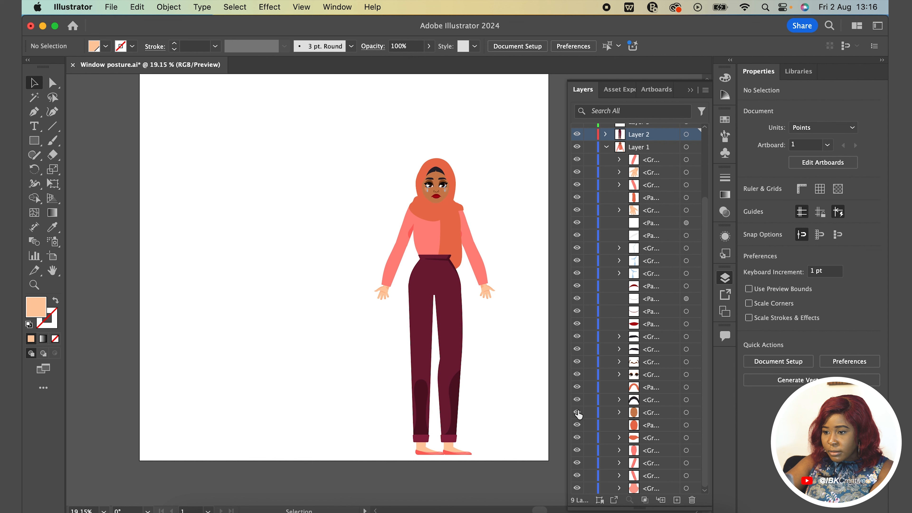
click(576, 424)
click(577, 424)
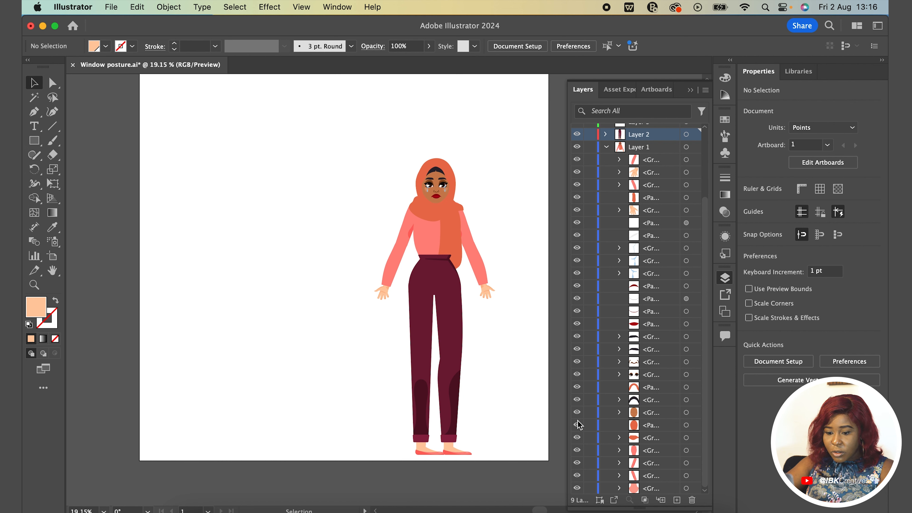
click(686, 387)
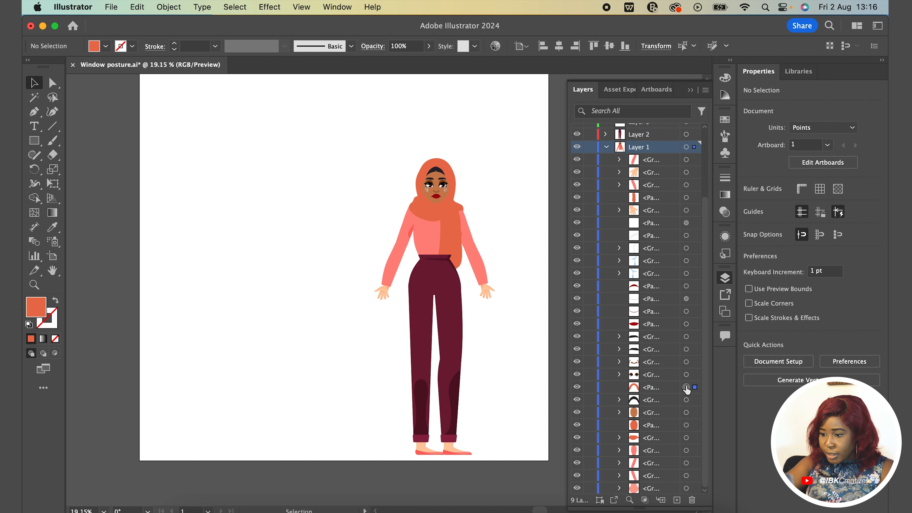
click(669, 388)
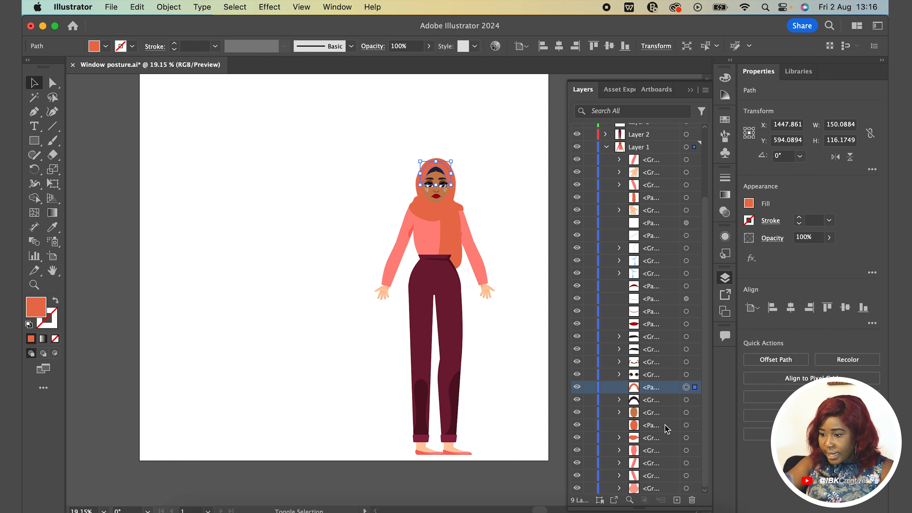
shift+click(685, 425)
shift+click(672, 425)
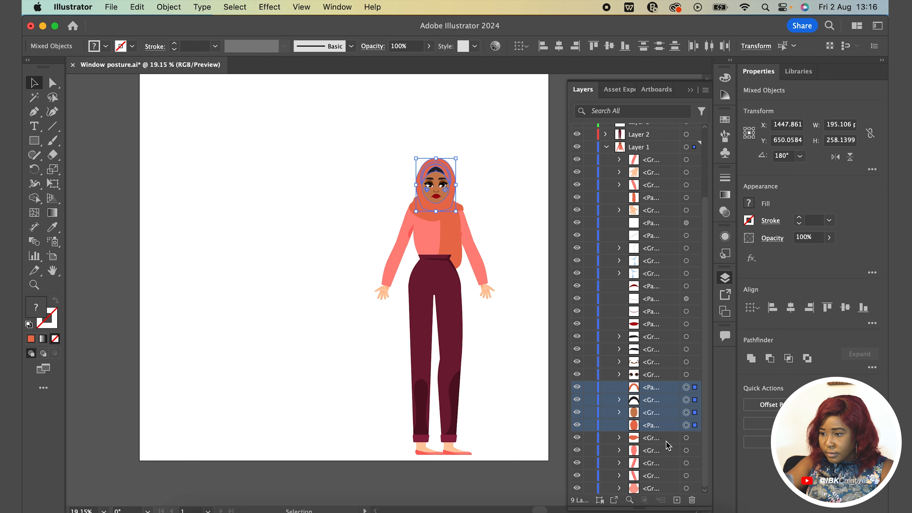
scroll(667, 443, up, 3)
scroll(668, 448, up, 2)
drag(660, 466, 657, 191)
Rename the layer holding the head shapes as Head
double_click(654, 188)
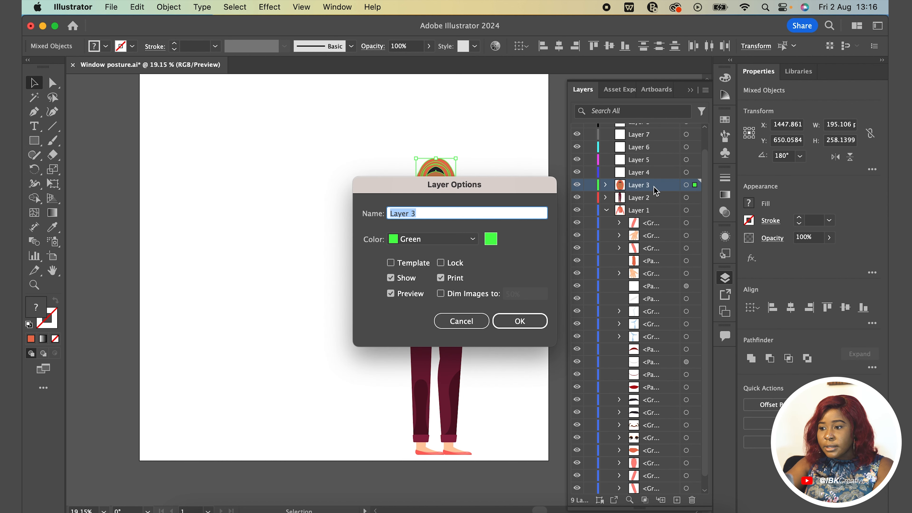
text(Head)
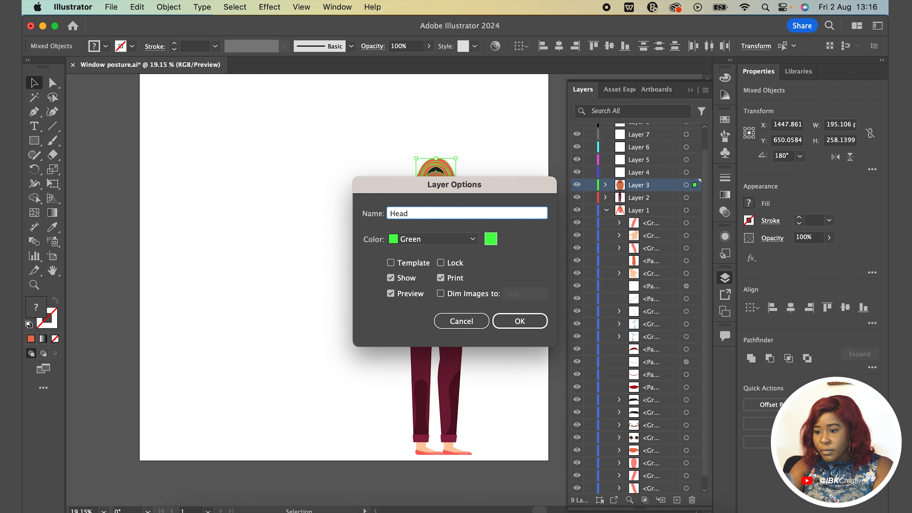
click(531, 321)
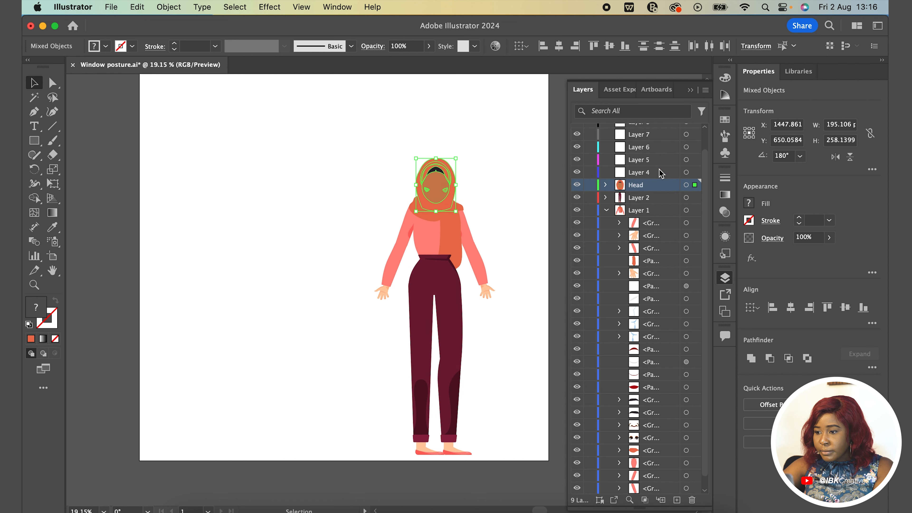
click(510, 197)
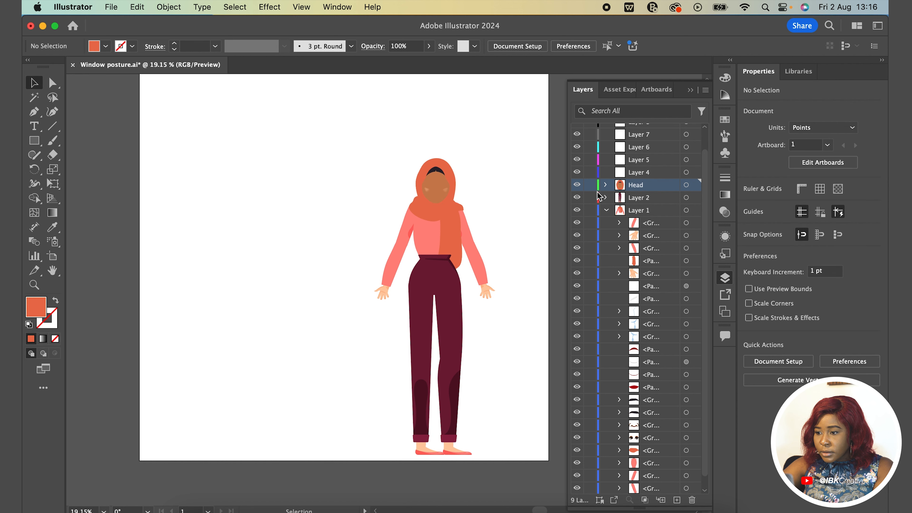
Hide the Head layer and move the facial detail group just above the eyes group into it
click(576, 185)
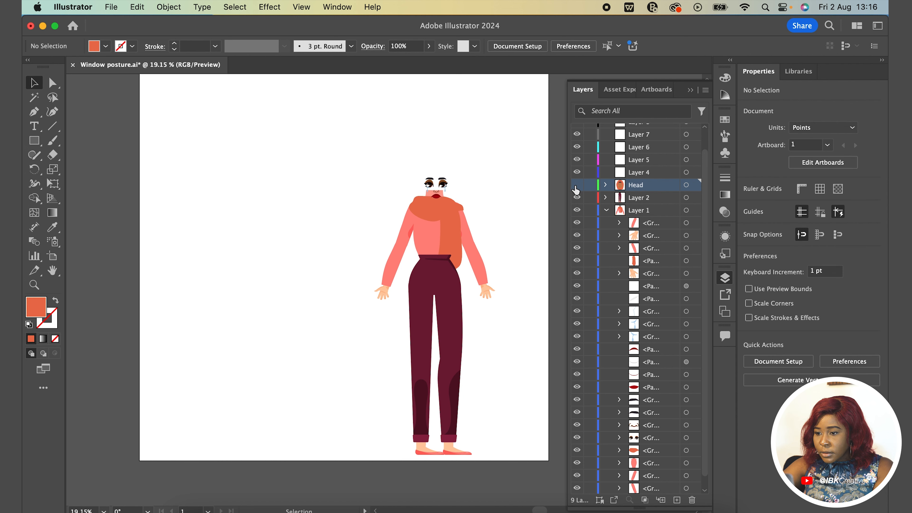
scroll(664, 417, down, 1)
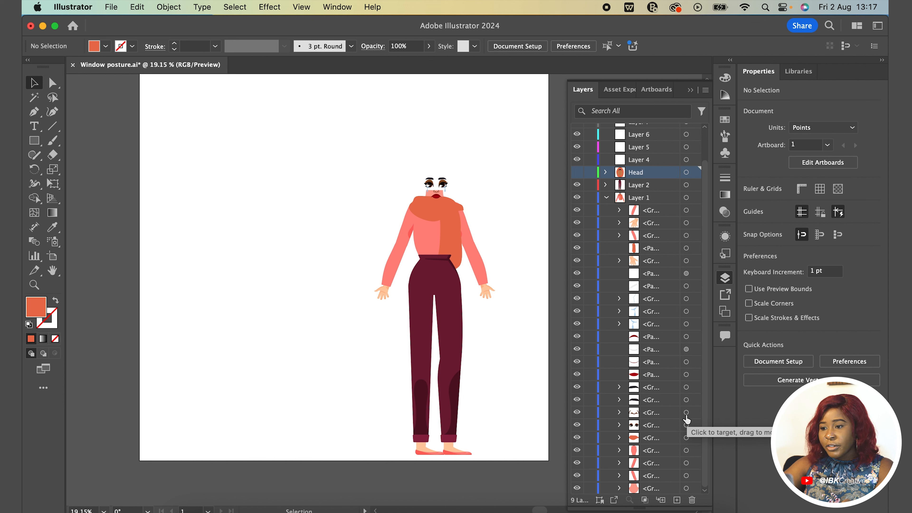
click(652, 413)
drag(658, 310, 644, 176)
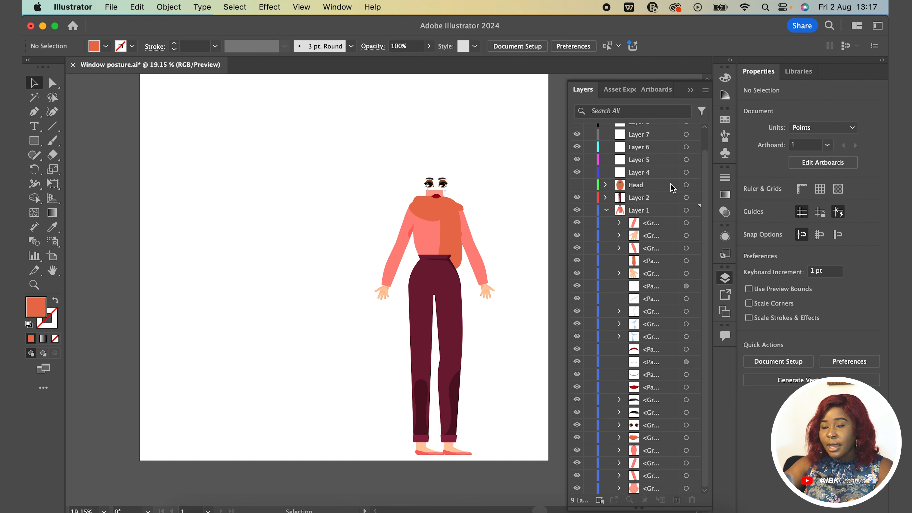
Move the eyes group from Layer 1 into Layer 4 and rename that layer as Eyes
click(576, 425)
click(577, 425)
click(577, 425)
click(577, 424)
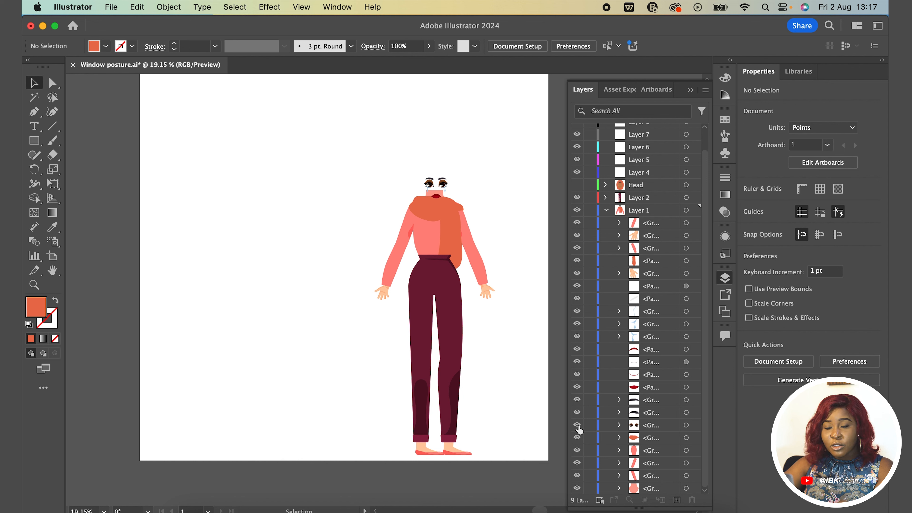
click(657, 429)
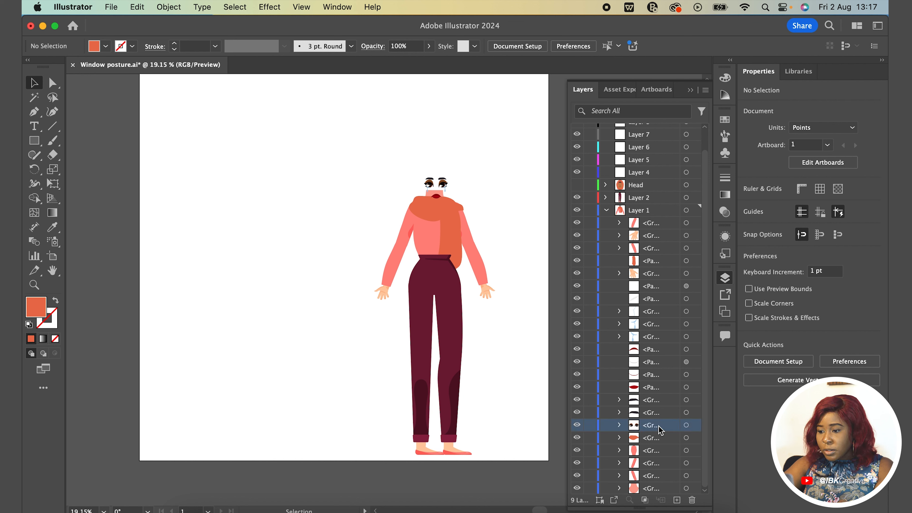
drag(657, 431, 637, 175)
double_click(645, 184)
text(Eyes)
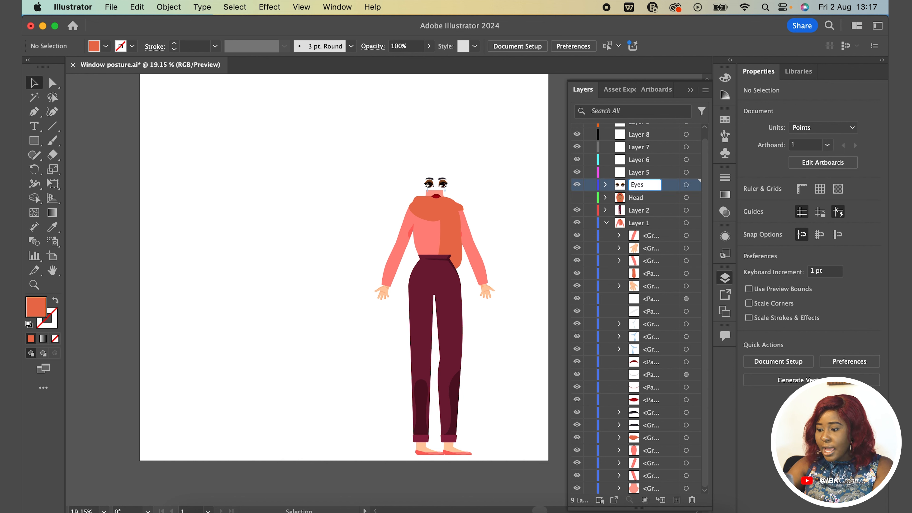
key(Return)
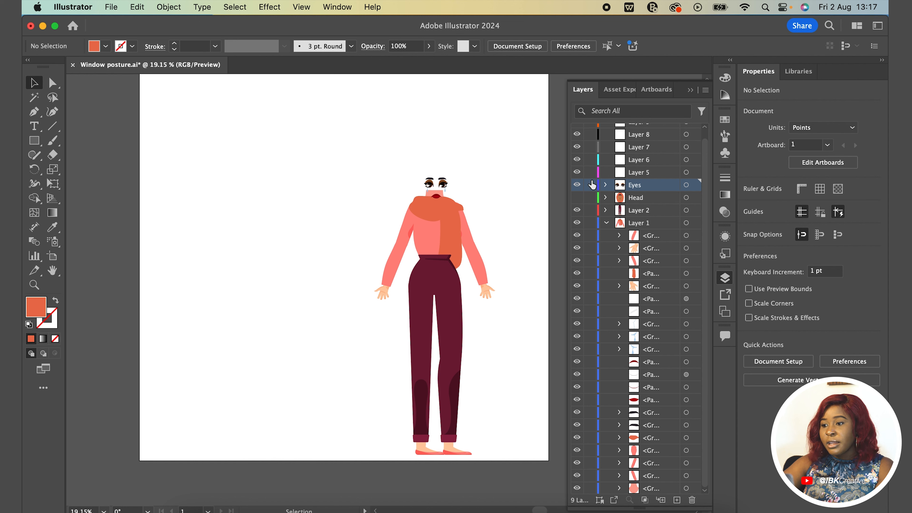
Examine what the Eyes layer and the upper eyebrow group in Layer 1 contain by hiding and showing each
click(576, 186)
click(576, 186)
click(576, 185)
click(576, 186)
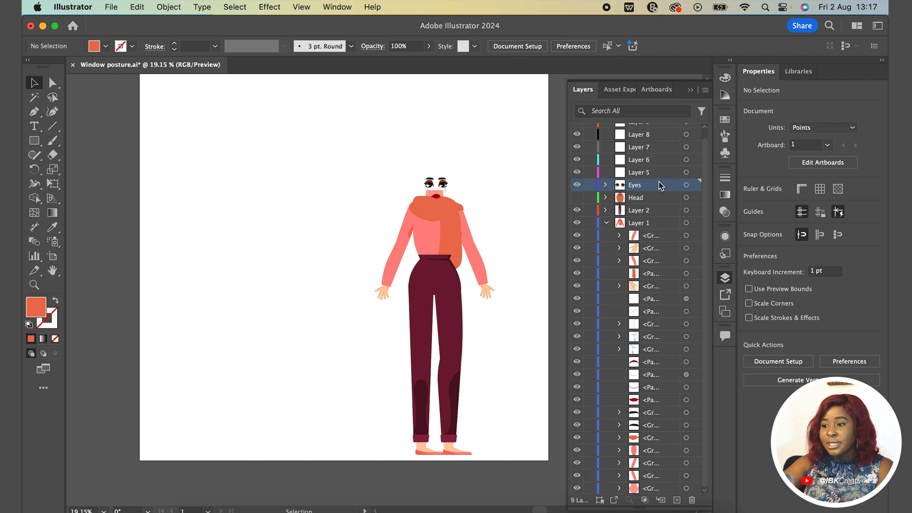
click(576, 186)
click(576, 186)
click(576, 185)
click(576, 186)
click(576, 185)
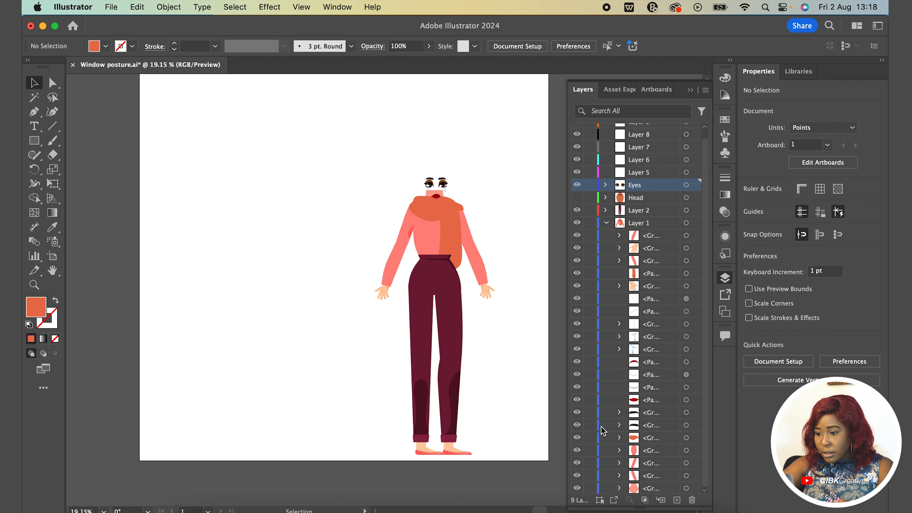
click(576, 413)
click(577, 415)
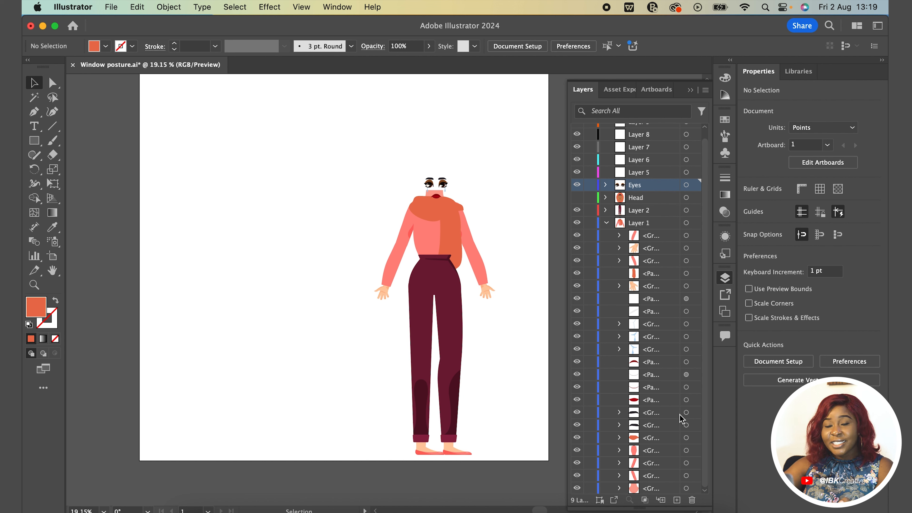
Move the upper eyebrow group from Layer 1 into Layer 5 and rename that layer as Left brow
click(575, 413)
click(575, 413)
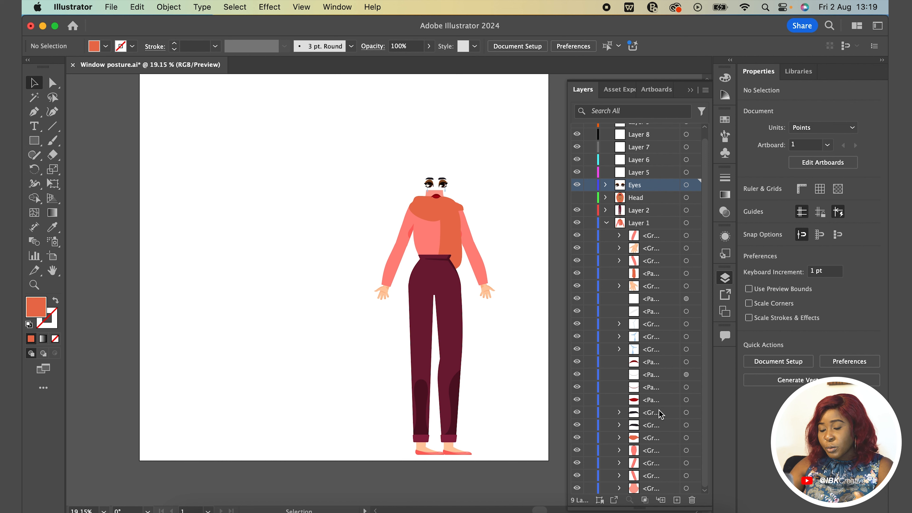
drag(664, 413, 656, 175)
click(577, 181)
click(577, 181)
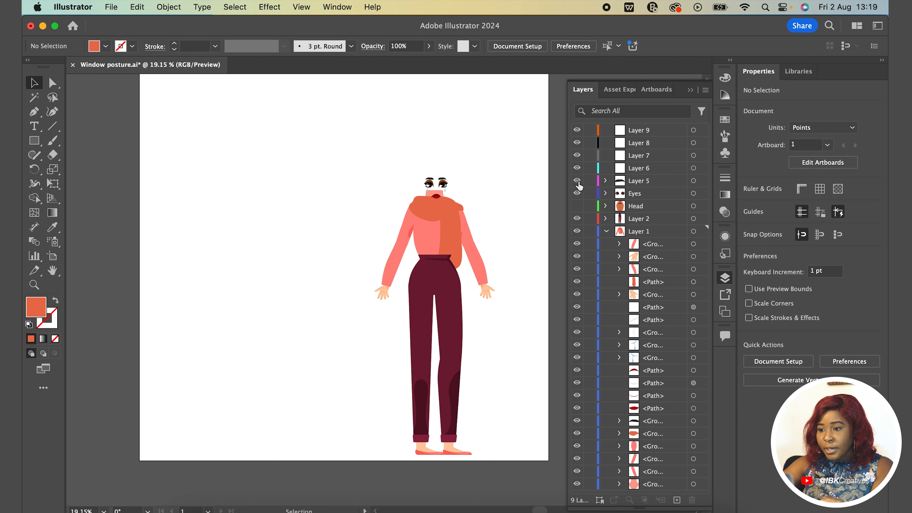
double_click(645, 182)
text(Left)
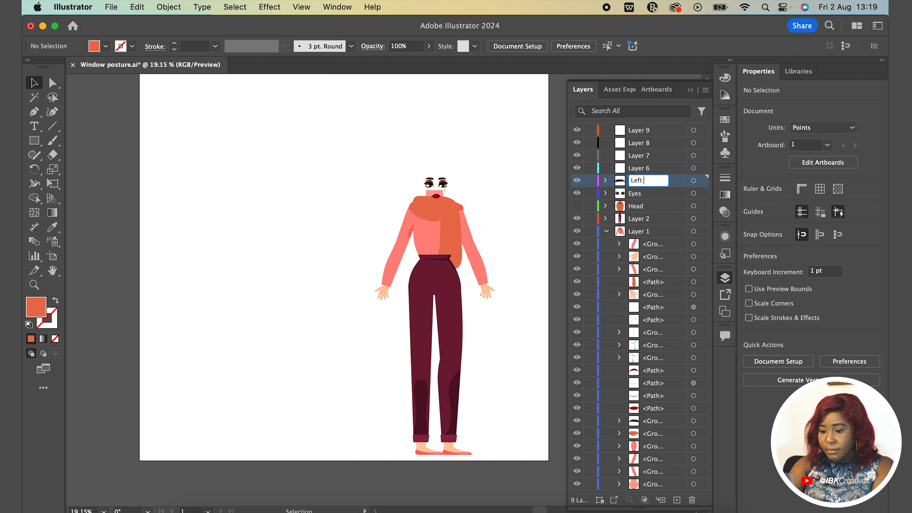
text( brow)
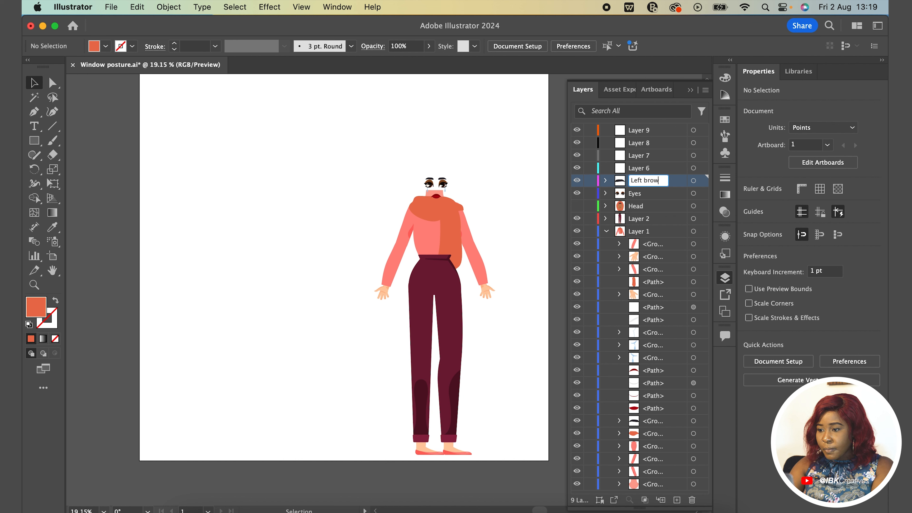
key(Return)
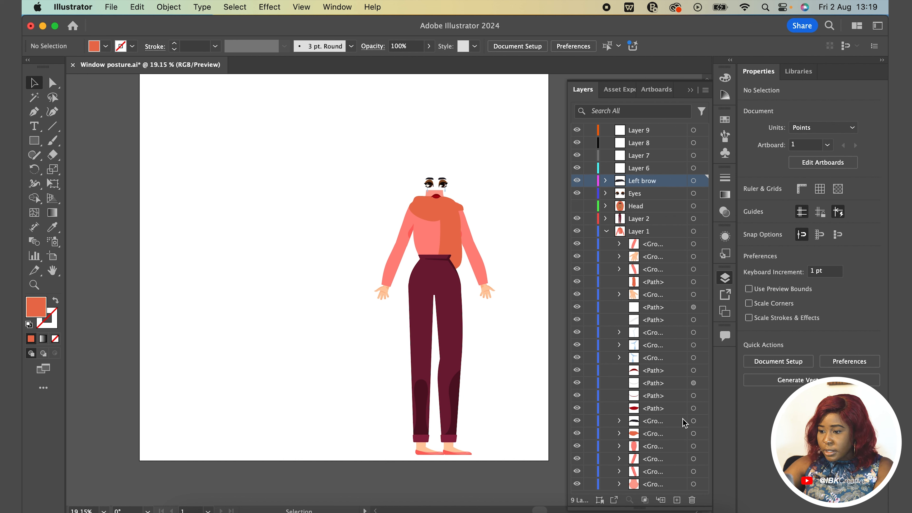
Move the remaining eyebrow group from Layer 1 into Layer 6 and rename that layer as Right
drag(674, 422, 672, 168)
double_click(654, 168)
text(Right)
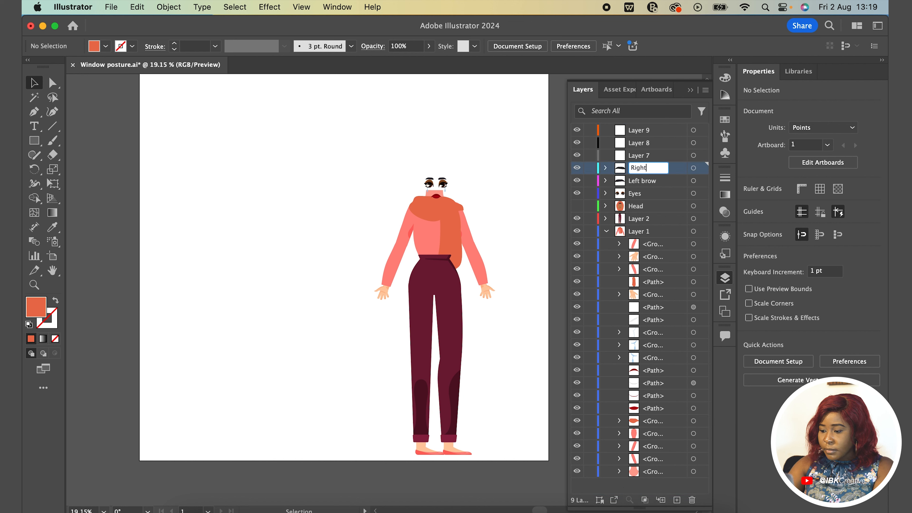
key(Return)
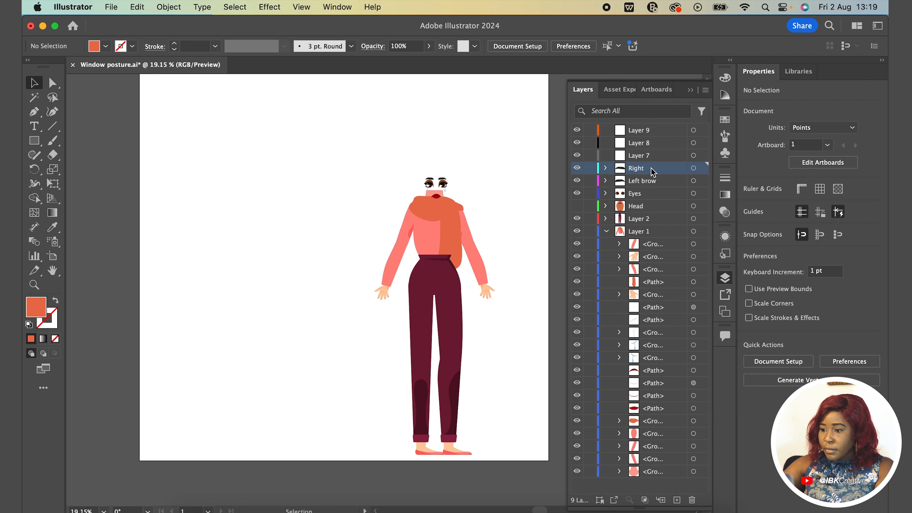
Move the character's right forearm group from Layer 1 into Layer 7 and rename that layer as Right Forearm
click(575, 245)
click(576, 245)
click(576, 245)
click(575, 245)
click(576, 245)
click(576, 245)
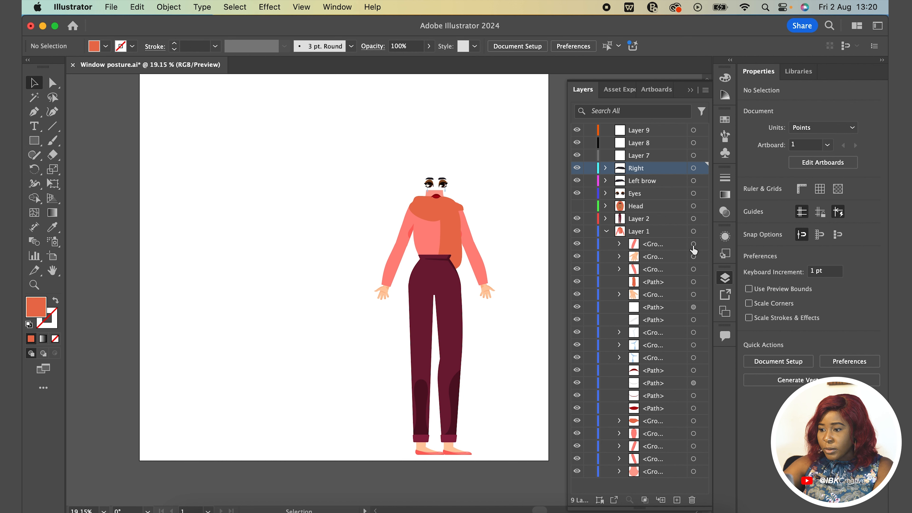
click(693, 245)
drag(656, 249, 650, 156)
double_click(650, 155)
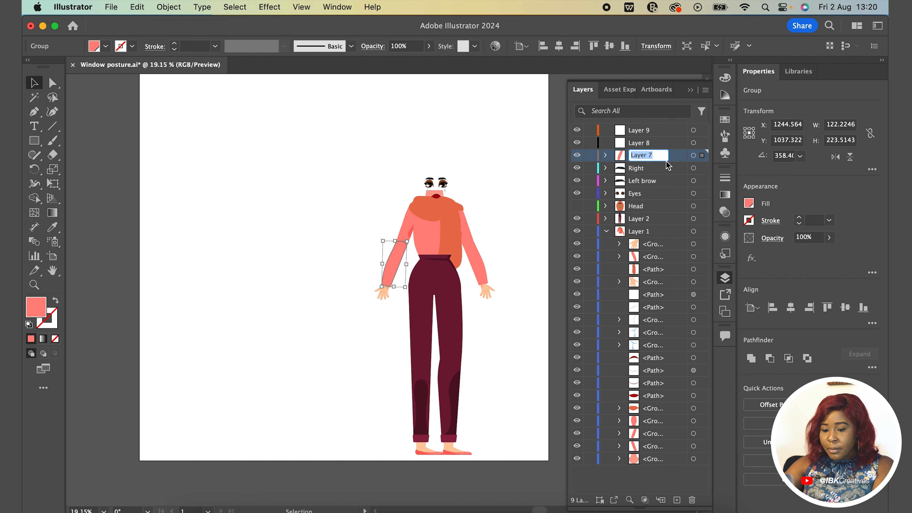
text(Right )
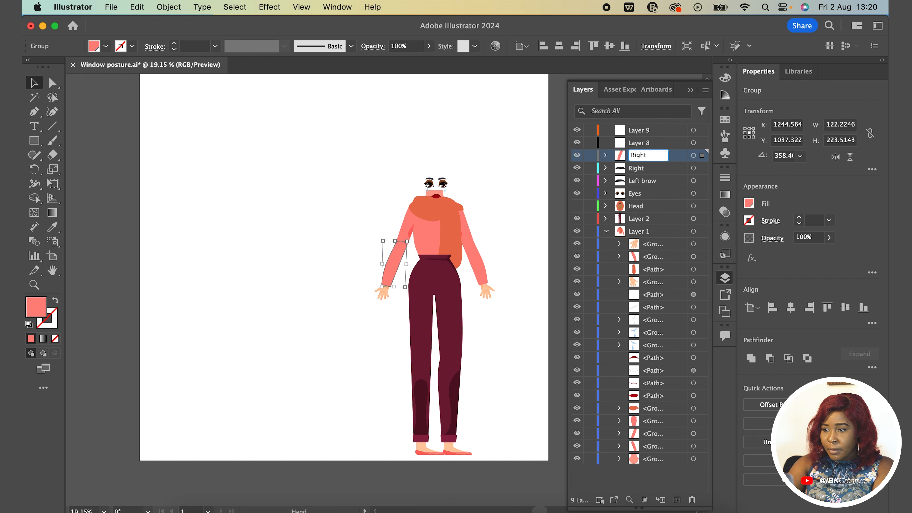
text(F)
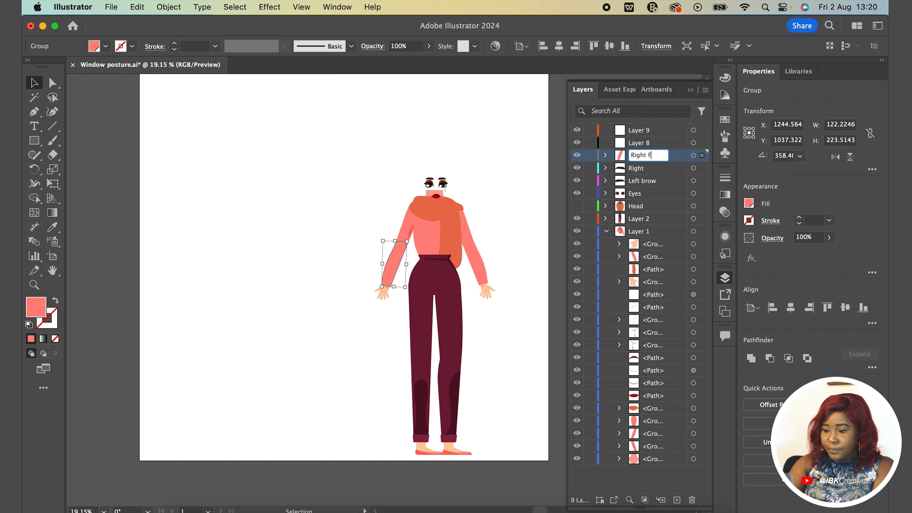
text(orearm)
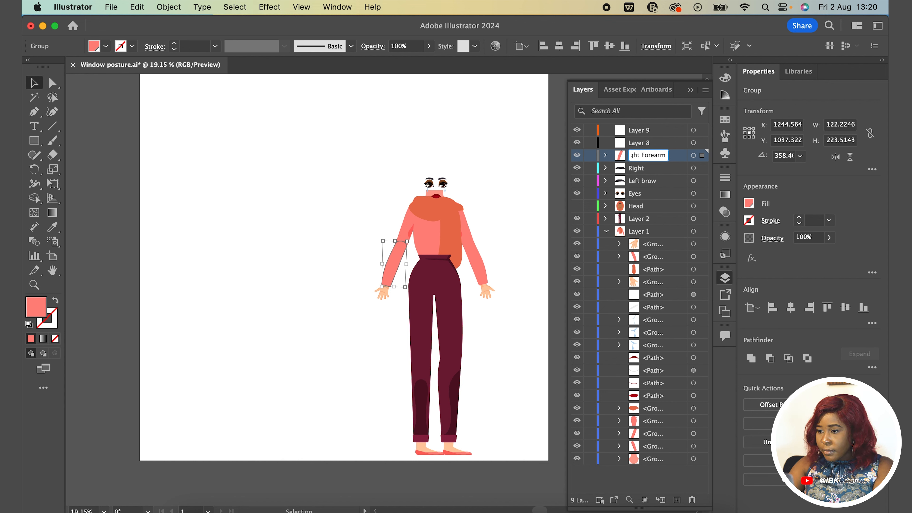
key(Return)
Move the character's other forearm group from Layer 1 into Layer 8 and rename that layer as Left Forearm
click(577, 257)
click(577, 257)
drag(663, 259, 649, 144)
double_click(649, 143)
text(Left Forear)
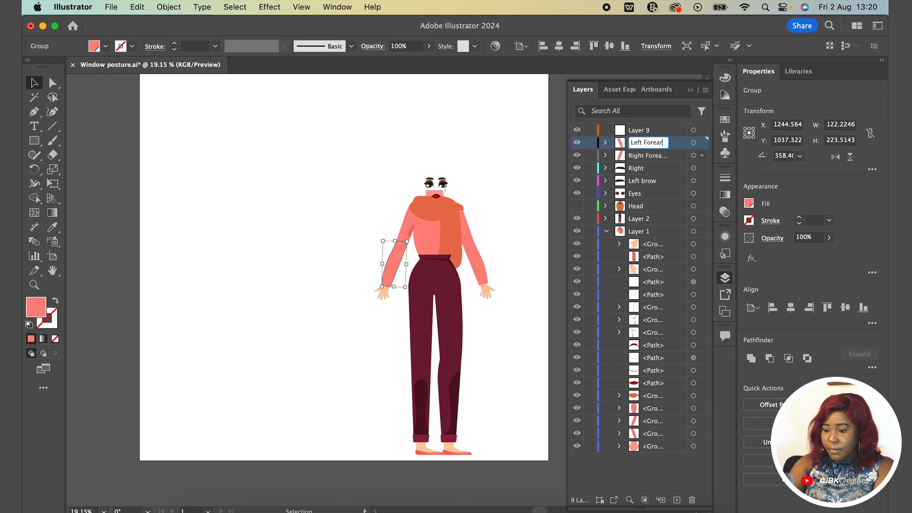
text(m)
key(Return)
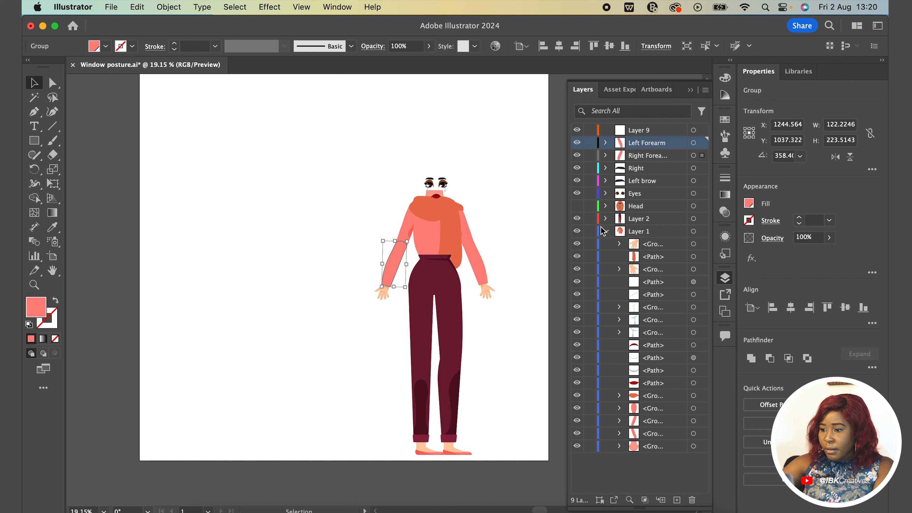
Move the hanging scarf path from Layer 1 into Layer 9 and rename that layer as Scarf
click(576, 256)
click(576, 257)
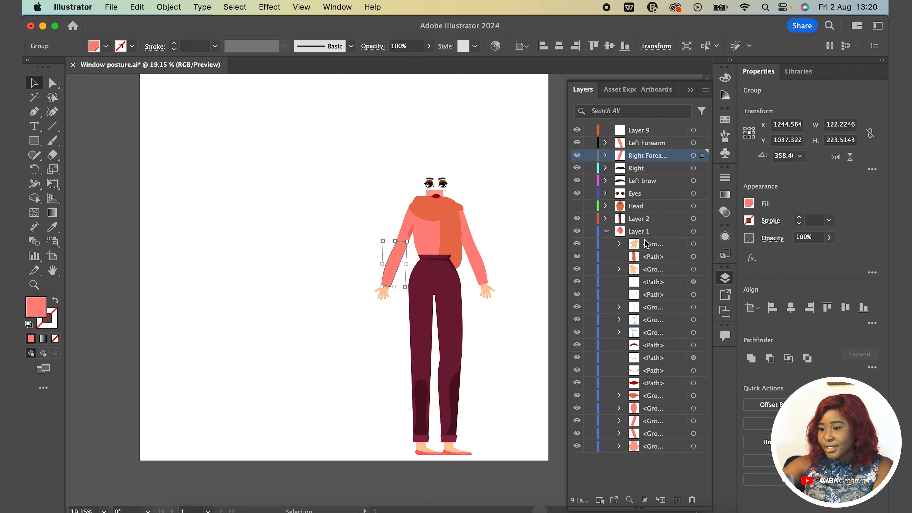
drag(673, 259, 640, 131)
double_click(641, 130)
text(Scarf)
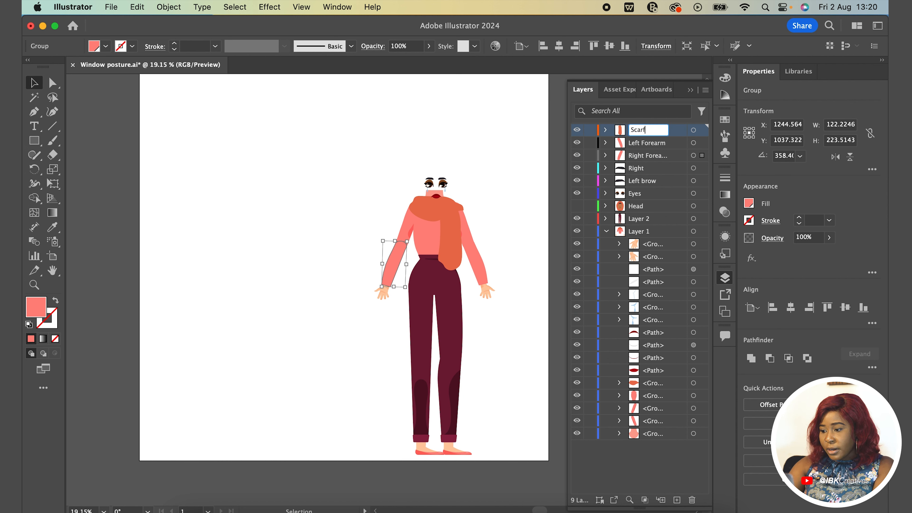
key(Return)
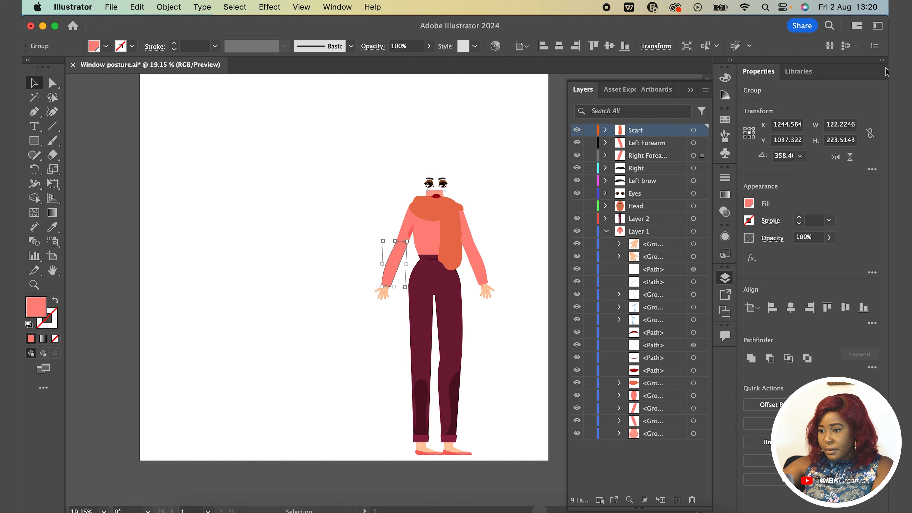
Add three empty layers above the Scarf layer
click(577, 244)
click(578, 244)
click(674, 248)
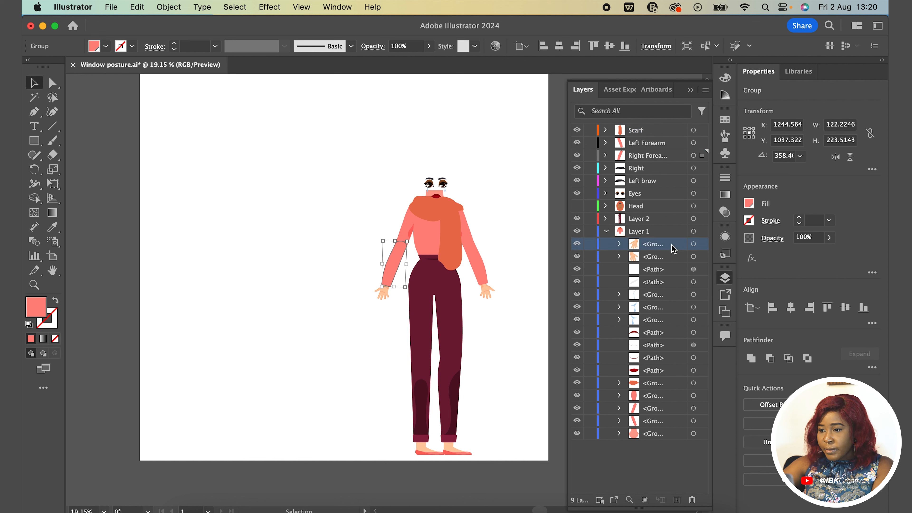
click(641, 133)
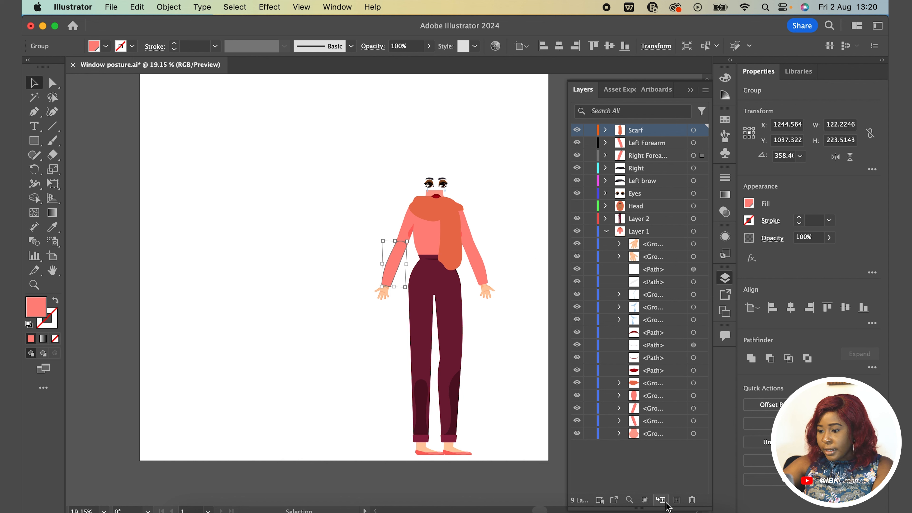
click(676, 500)
click(676, 500)
click(676, 499)
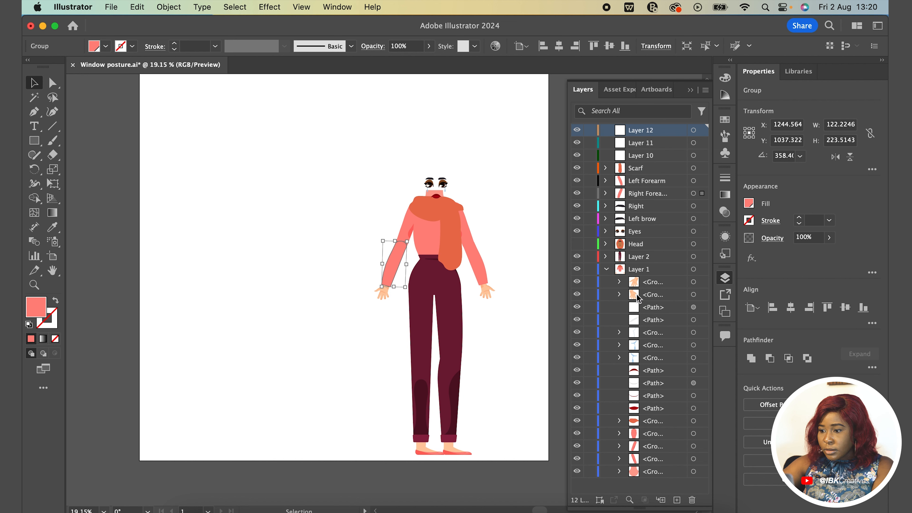
Move the first hand group from Layer 1 into Layer 10 and rename that layer as Right hand
drag(670, 282, 648, 155)
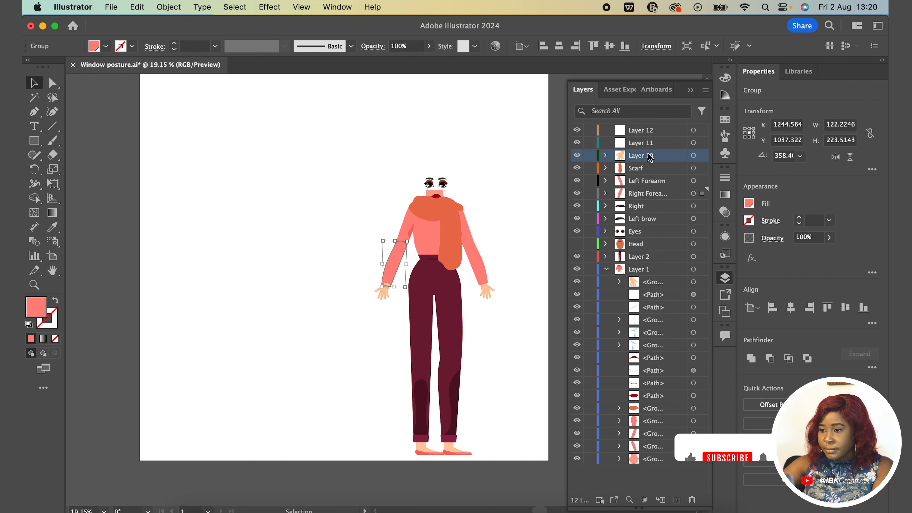
double_click(642, 155)
text(Right hand)
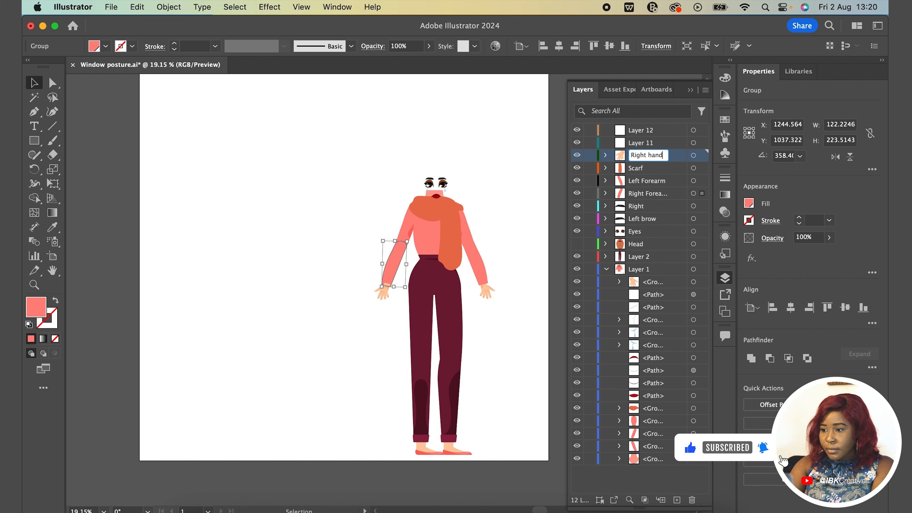
key(Return)
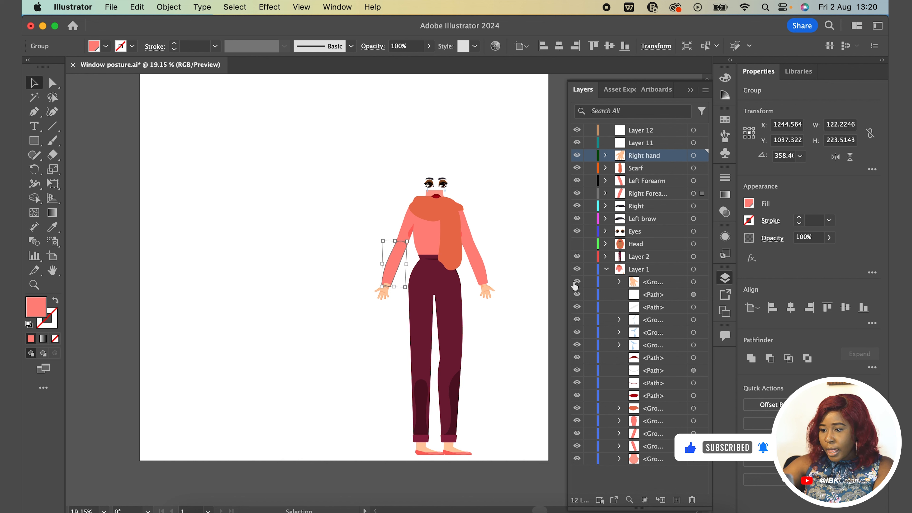
Move the remaining hand group from Layer 1 into Layer 11 and rename that layer as Left hand
drag(646, 284, 638, 142)
double_click(637, 143)
text(Left hand)
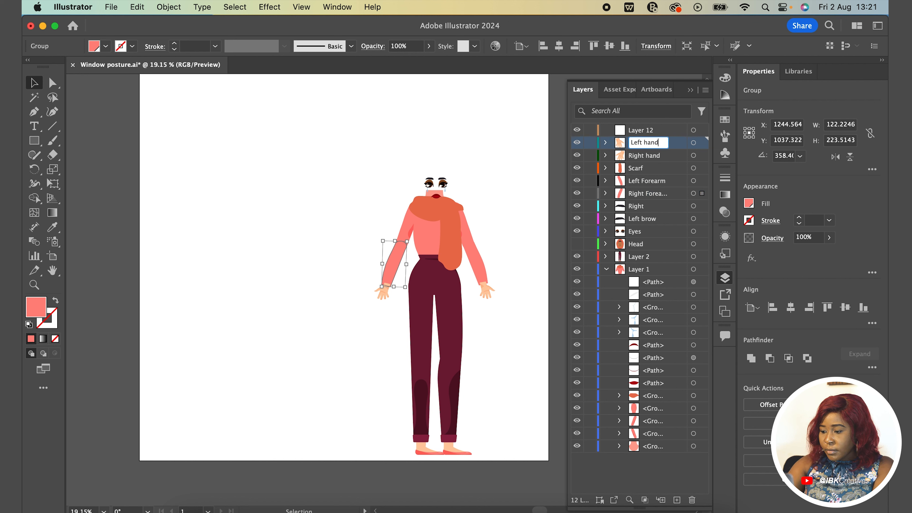
key(Return)
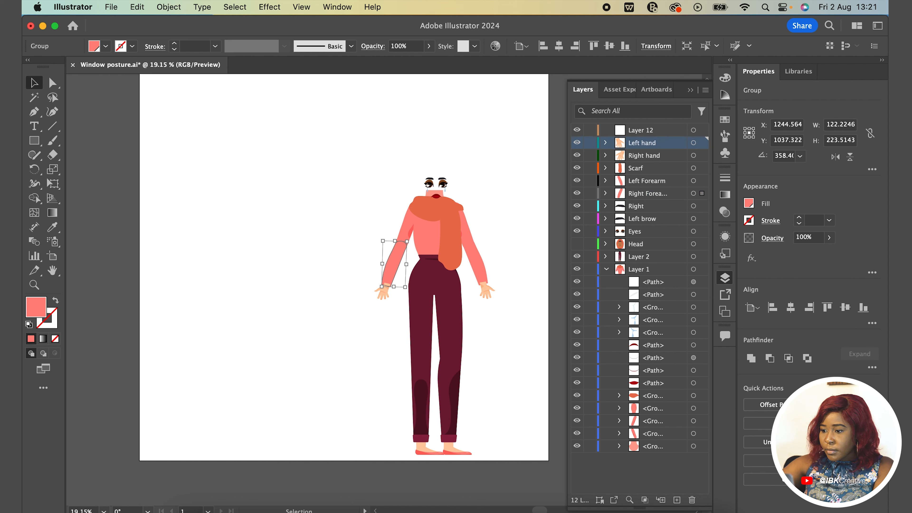
Delete the two small white highlight paths near the eye at the start of Layer 1
click(576, 283)
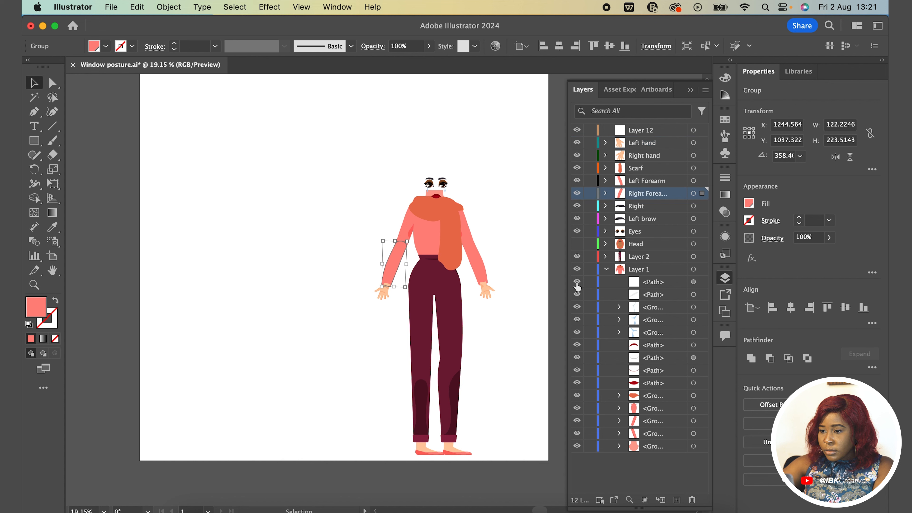
click(692, 284)
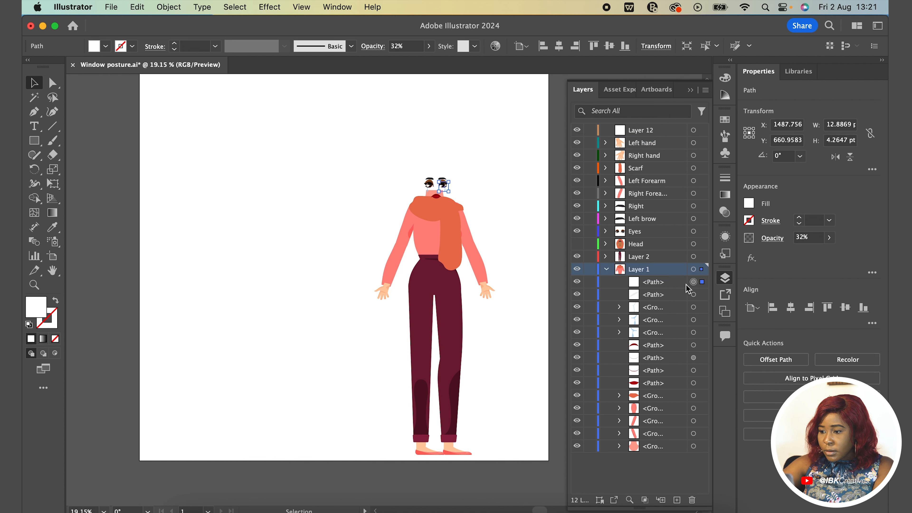
click(691, 500)
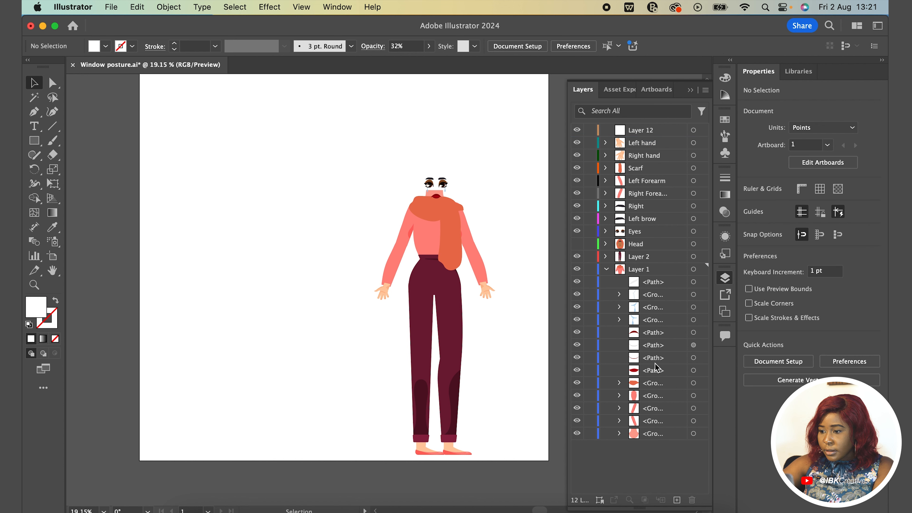
click(693, 282)
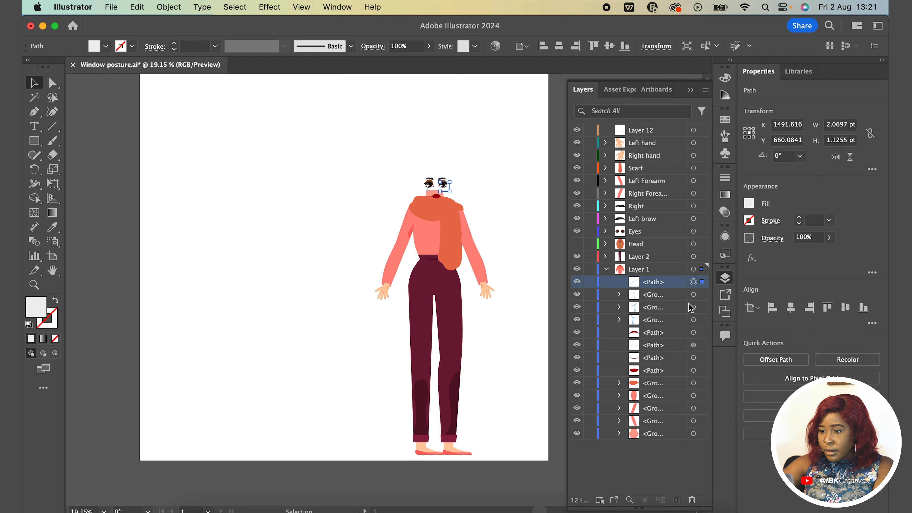
click(692, 500)
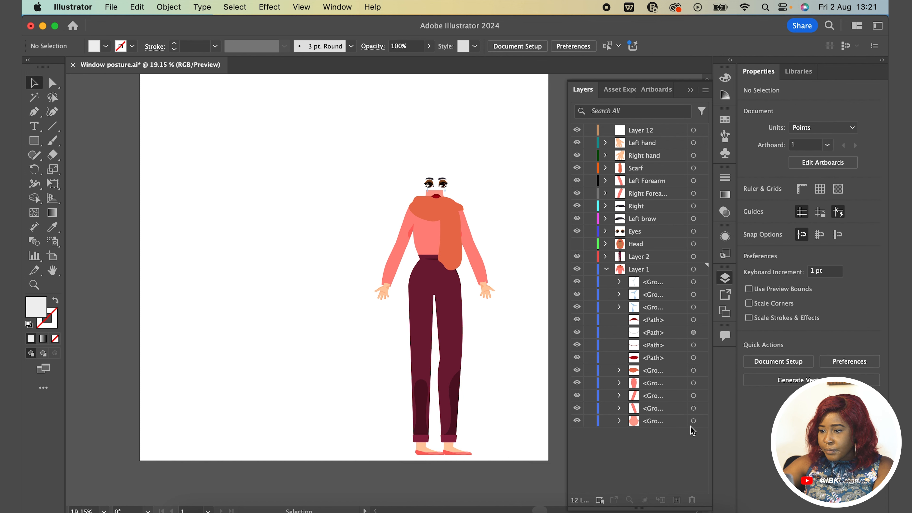
Delete the three small groups above the mouth paths in Layer 1, including the blue teardrops under both eyes
click(693, 283)
click(692, 499)
click(693, 282)
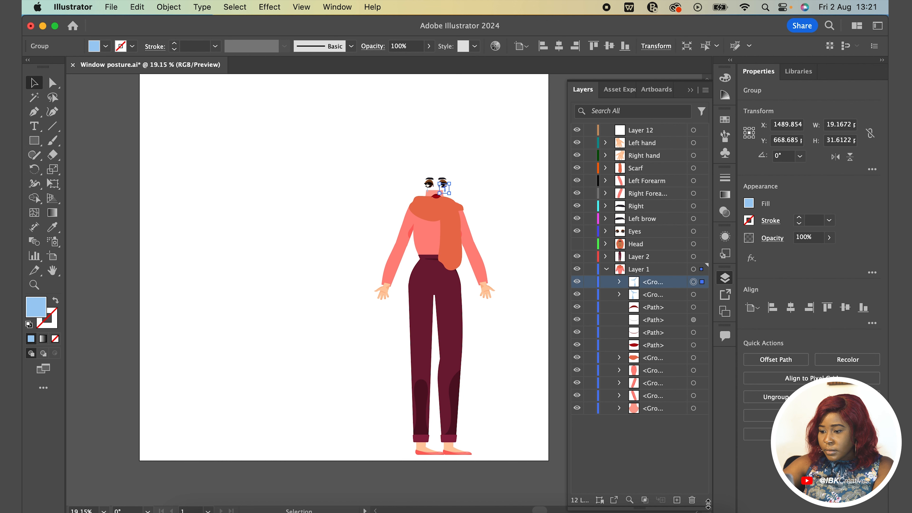
click(693, 499)
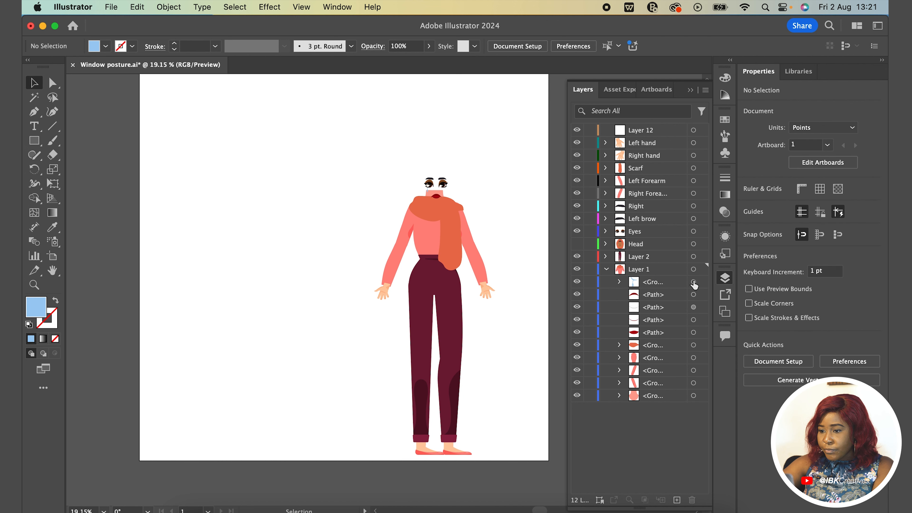
click(693, 282)
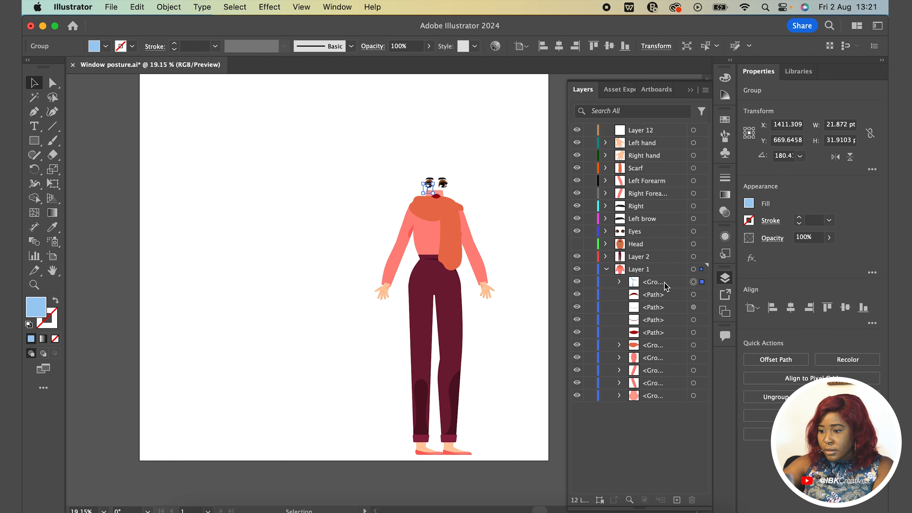
click(692, 500)
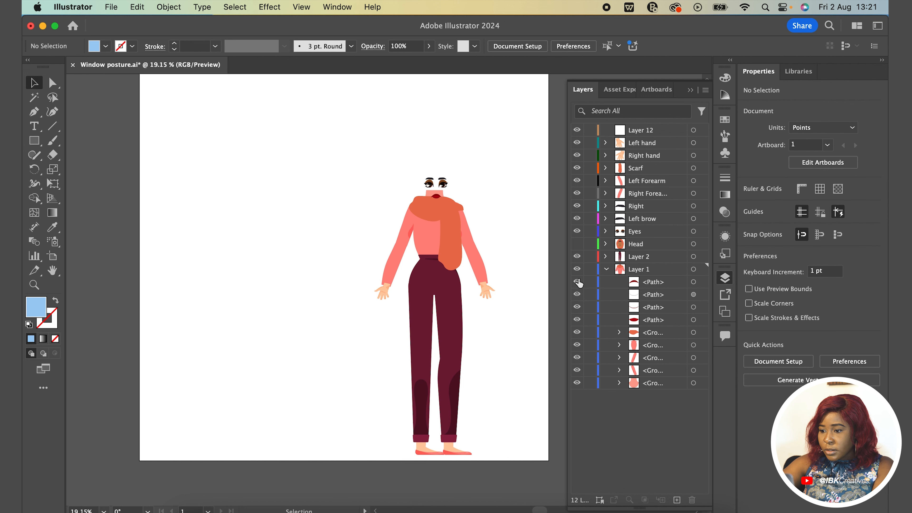
Move the four mouth paths from Layer 1 into Layer 12 and rename that layer as Lip
click(694, 282)
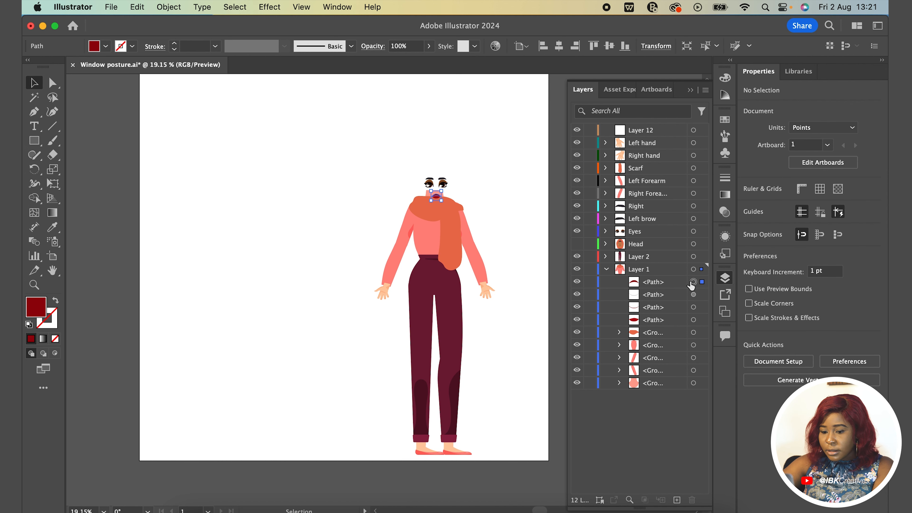
shift+click(693, 319)
click(669, 284)
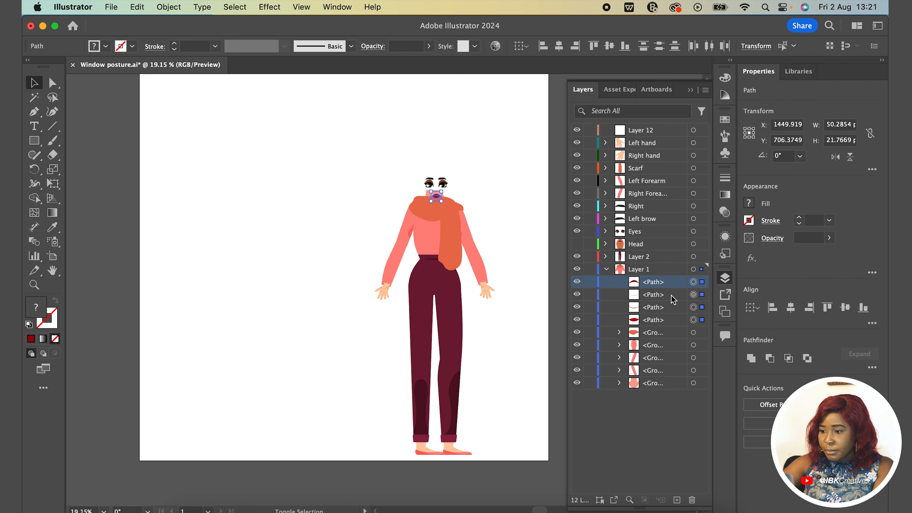
shift+click(669, 320)
drag(658, 313, 653, 132)
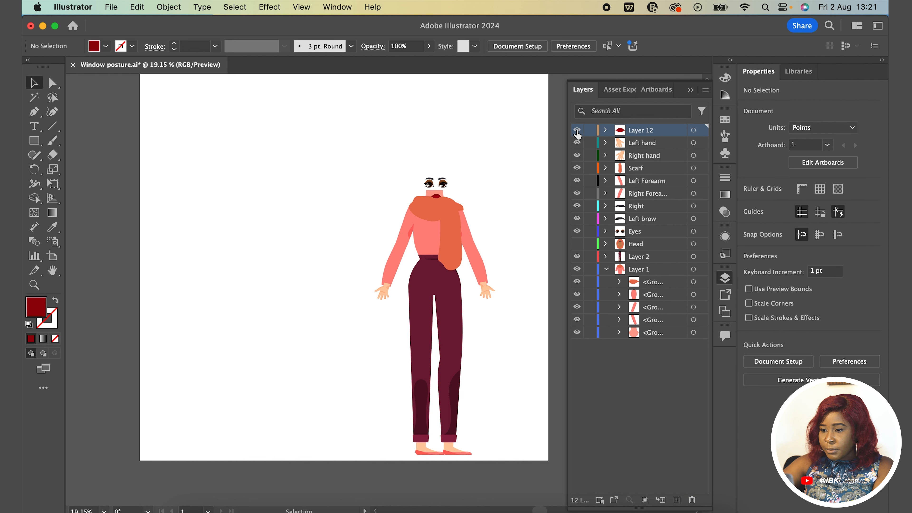
double_click(647, 136)
text(Lip)
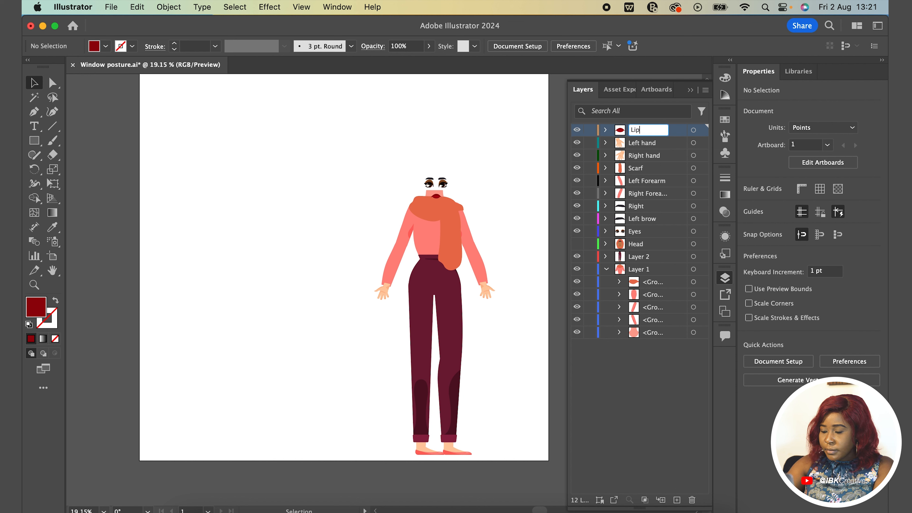
key(Return)
Identify the first remaining group in Layer 1 by toggling its visibility, and add two new layers above Lip
click(577, 283)
click(578, 283)
click(577, 282)
click(577, 283)
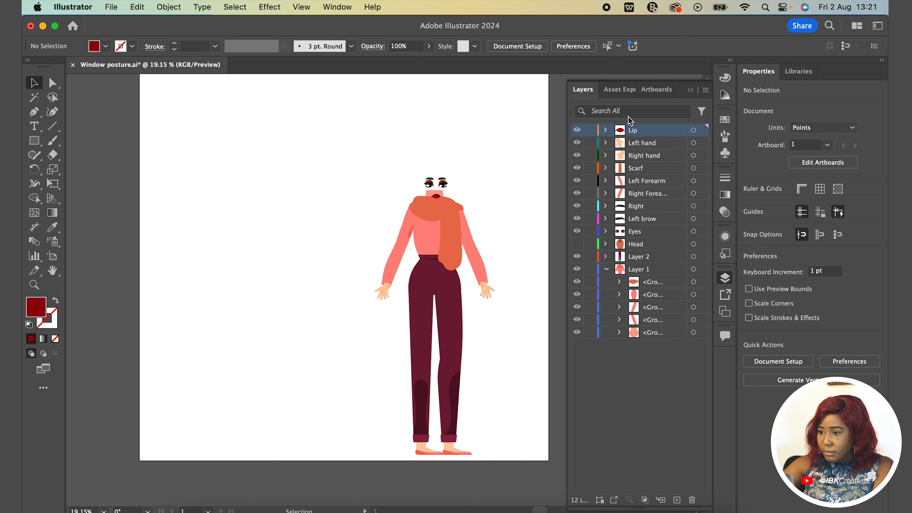
click(677, 500)
click(677, 500)
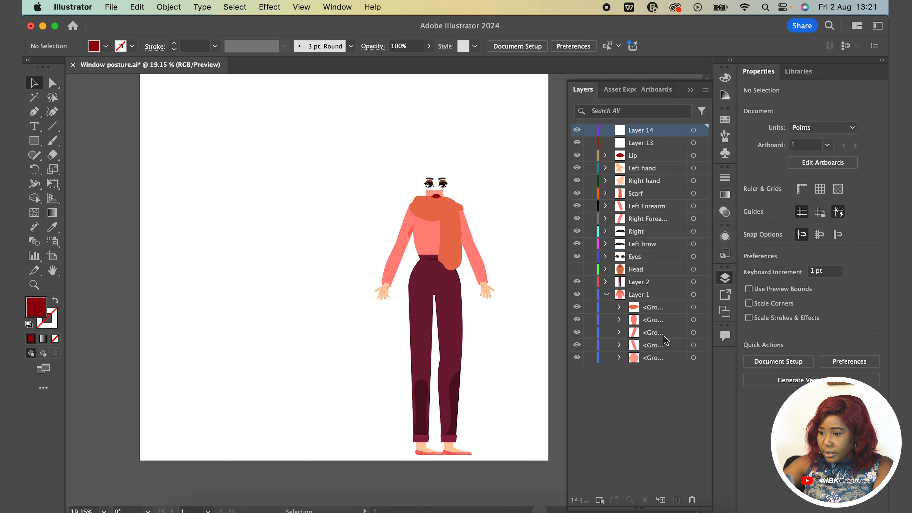
Move the pink torso group from Layer 1 into Layer 13 and rename that layer as Body
click(693, 320)
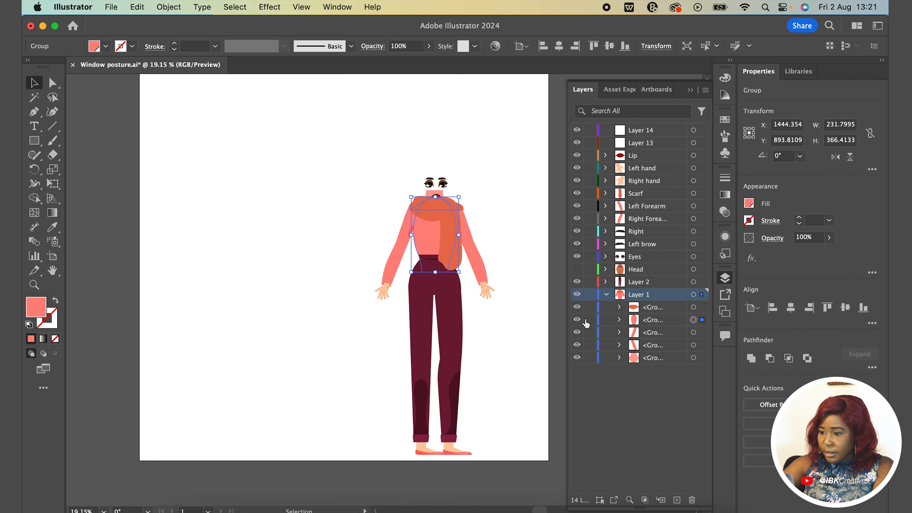
click(577, 308)
click(576, 308)
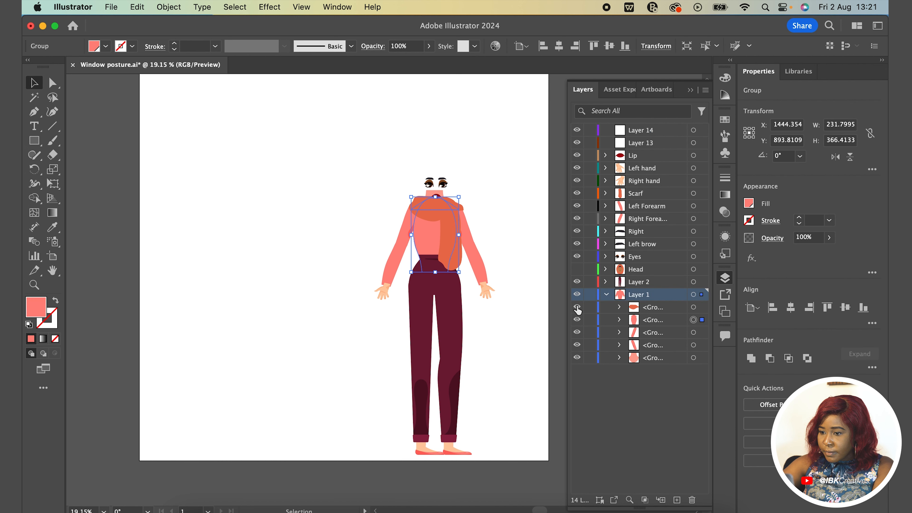
click(576, 320)
drag(658, 323, 643, 146)
double_click(641, 143)
text(Body)
key(Return)
Move the orange scarf collar group from Layer 1 into the Body layer
click(577, 307)
click(577, 308)
drag(640, 308, 636, 141)
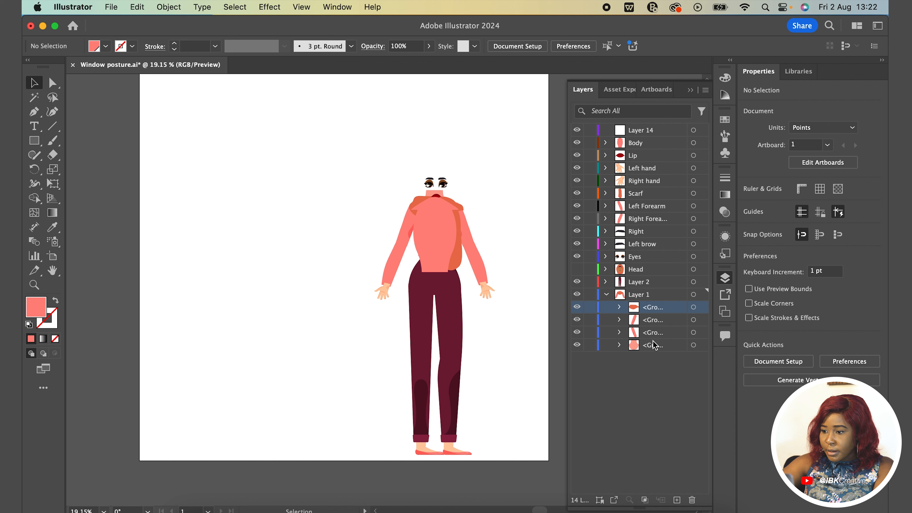
drag(643, 307, 635, 146)
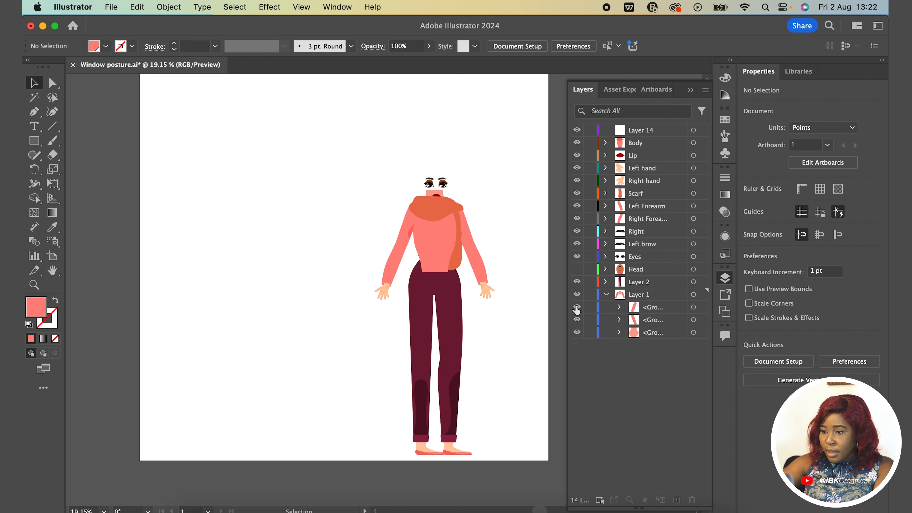
Identify the first upper-arm group in Layer 1 by toggling its visibility, and move it into Layer 14
click(577, 307)
click(577, 307)
click(577, 307)
click(577, 308)
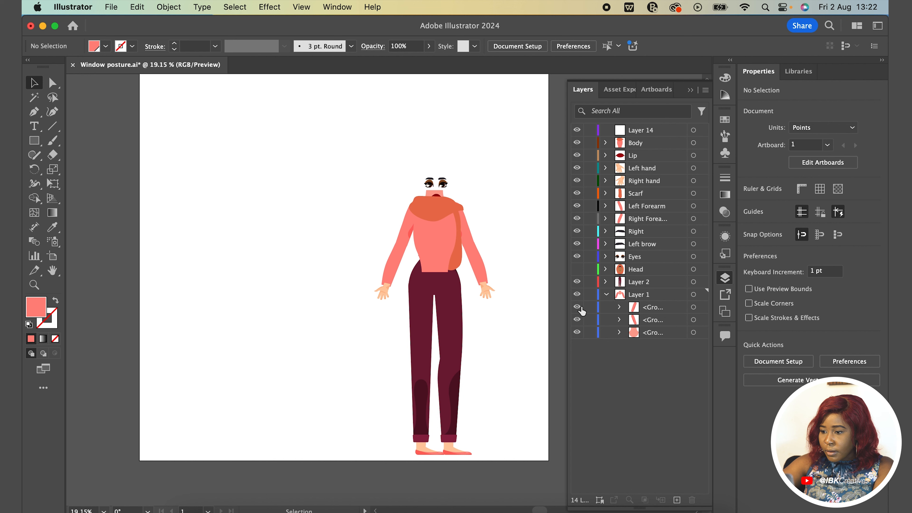
click(576, 307)
click(576, 307)
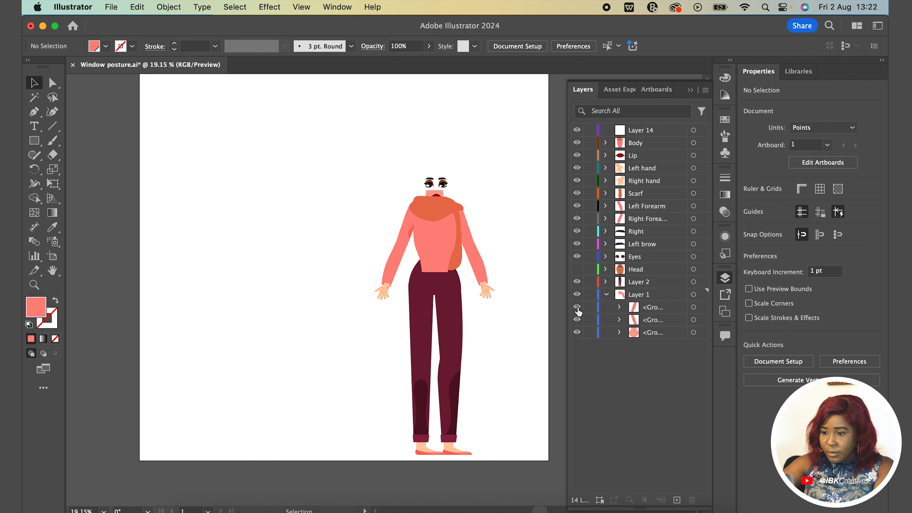
click(692, 308)
drag(659, 310, 637, 133)
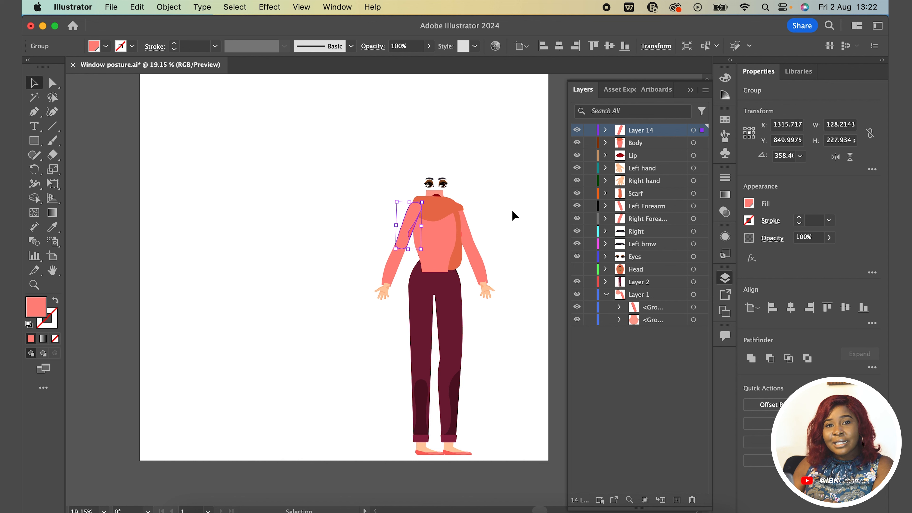
Check the contents of Layer 14 by toggling its visibility, and rename the layer as Right arm
click(577, 130)
click(576, 131)
click(576, 130)
click(576, 130)
double_click(631, 134)
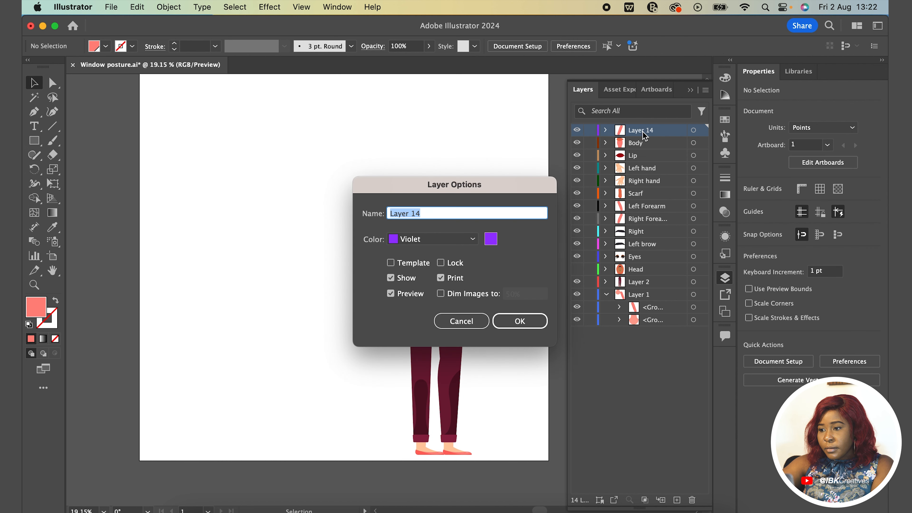
text(Right arm)
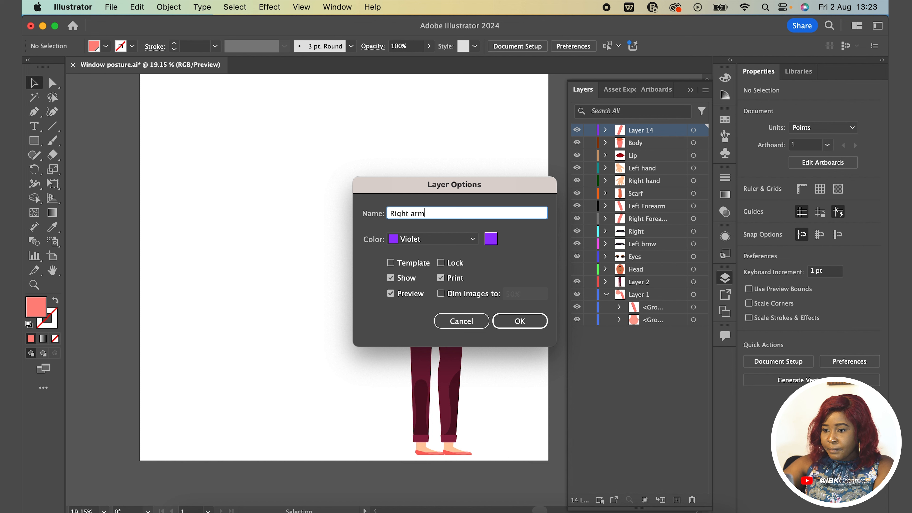
click(537, 326)
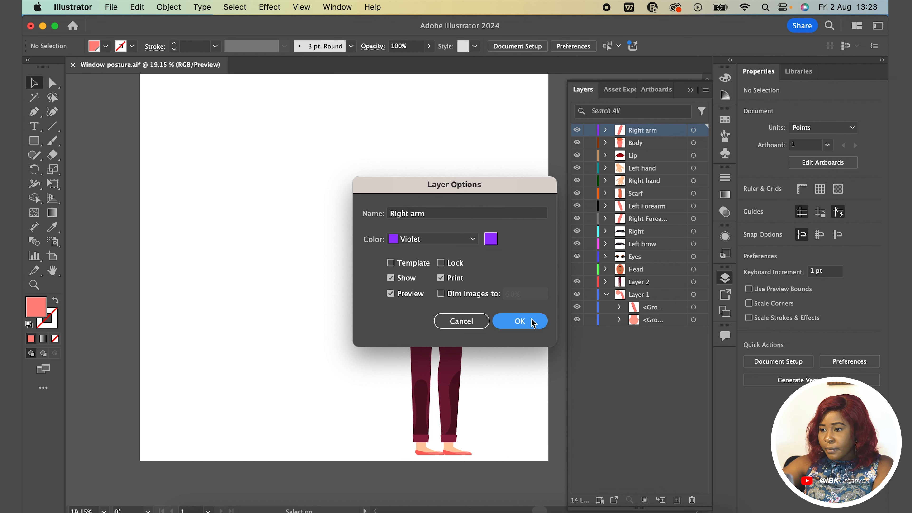
Add a layer above Right arm, move the remaining upper-arm group from Layer 1 into it, and name it Left Arm
click(693, 307)
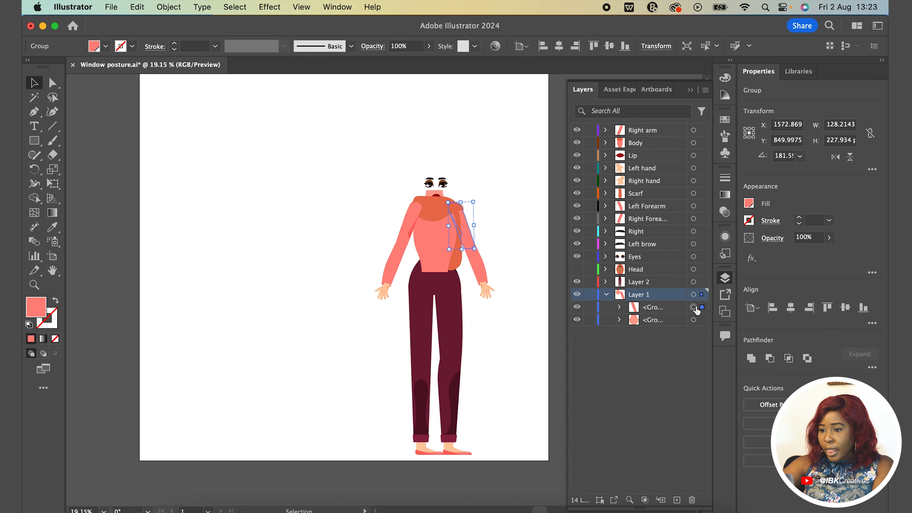
key(shift+super+a)
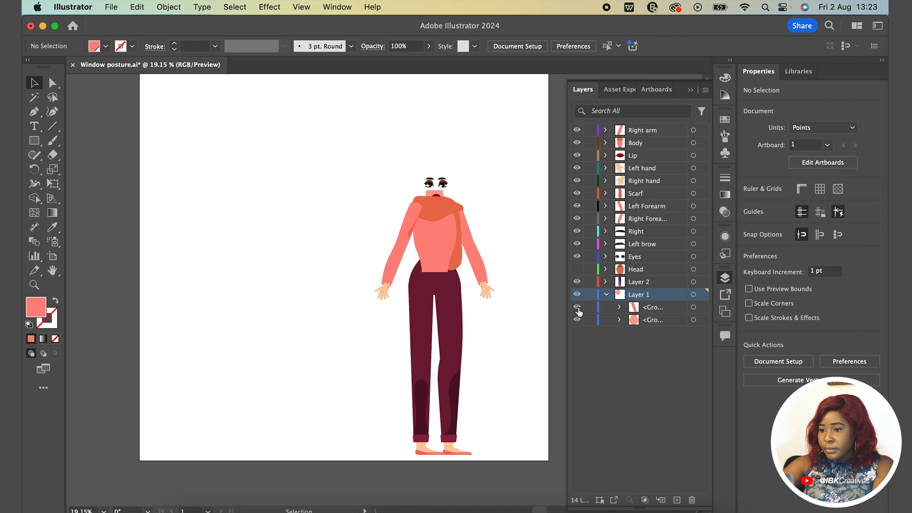
click(656, 134)
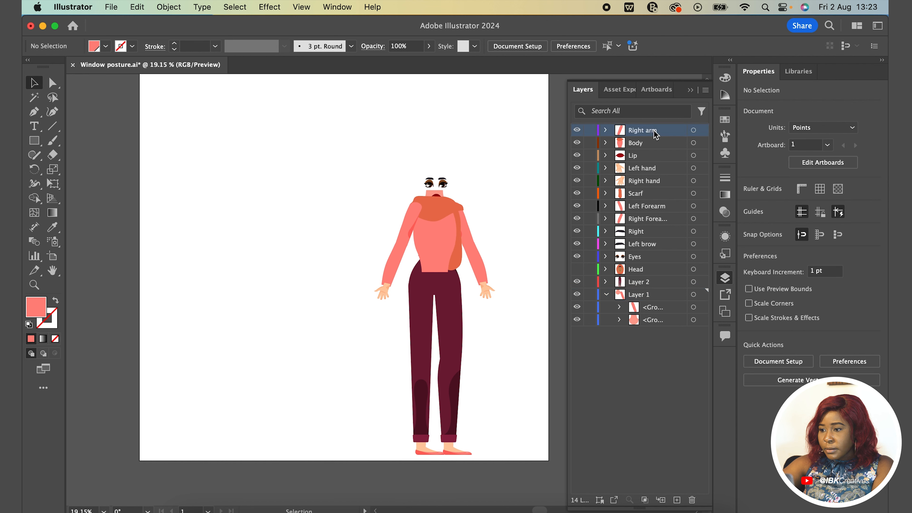
click(676, 500)
drag(660, 320, 663, 306)
drag(657, 136, 653, 130)
double_click(654, 129)
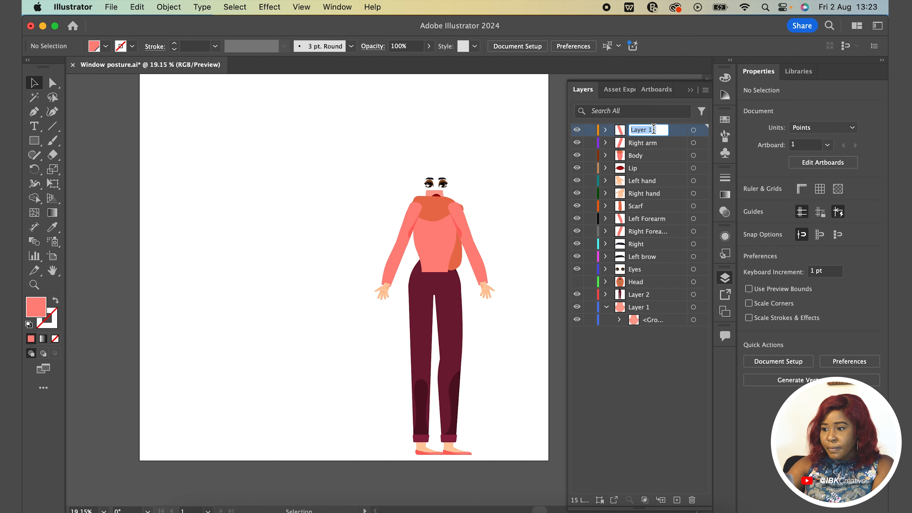
text(Left Arm)
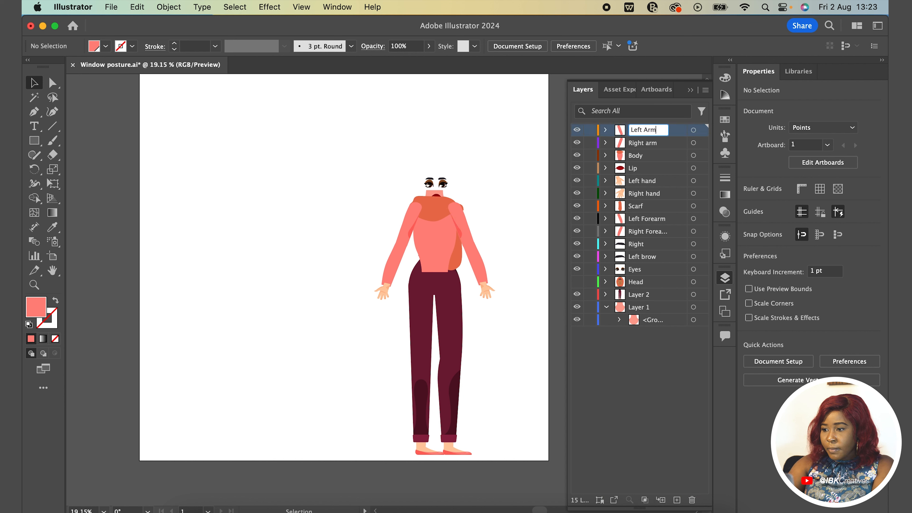
click(631, 397)
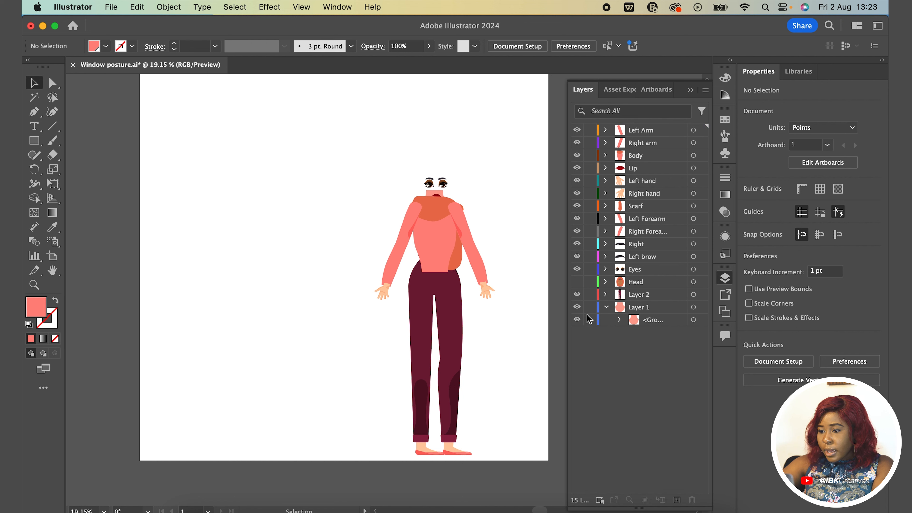
Check what Layer 1 still contains by toggling its visibility, collapse it and rename it as Neck
click(578, 308)
click(577, 308)
click(577, 308)
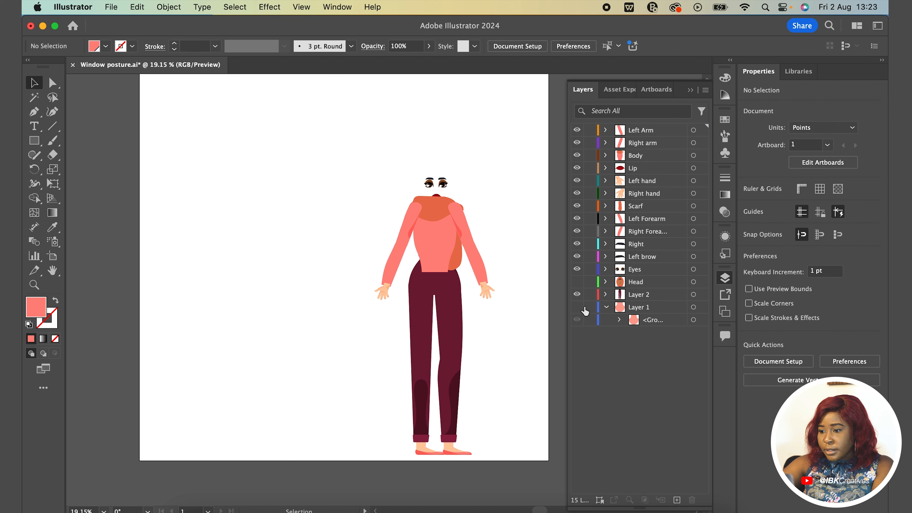
click(577, 307)
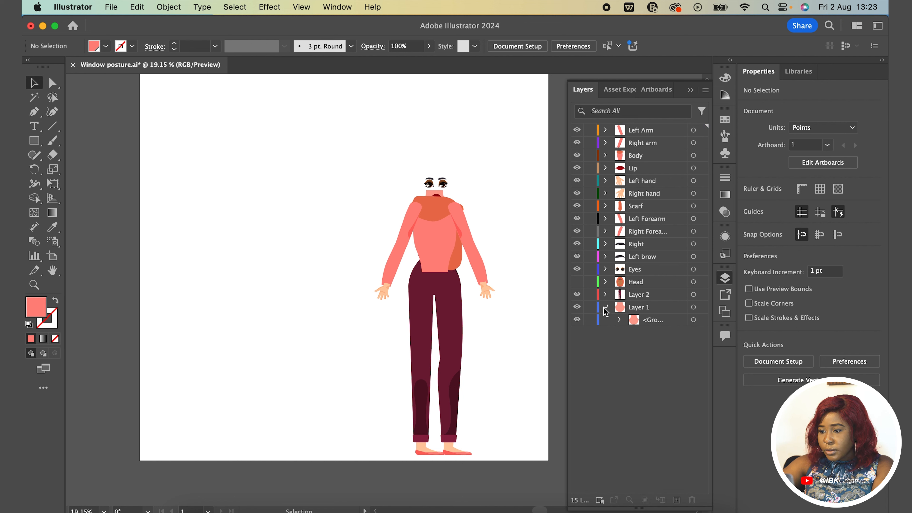
click(605, 308)
double_click(644, 308)
text(N)
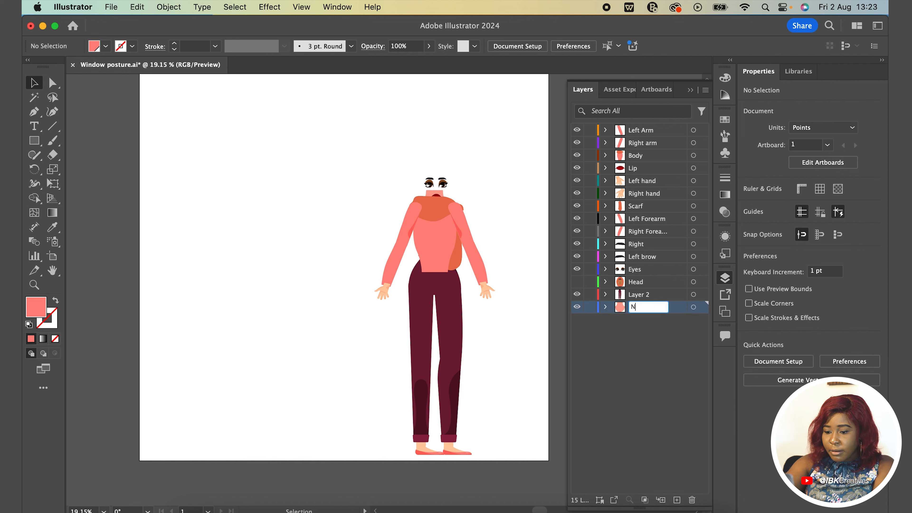
text(eck)
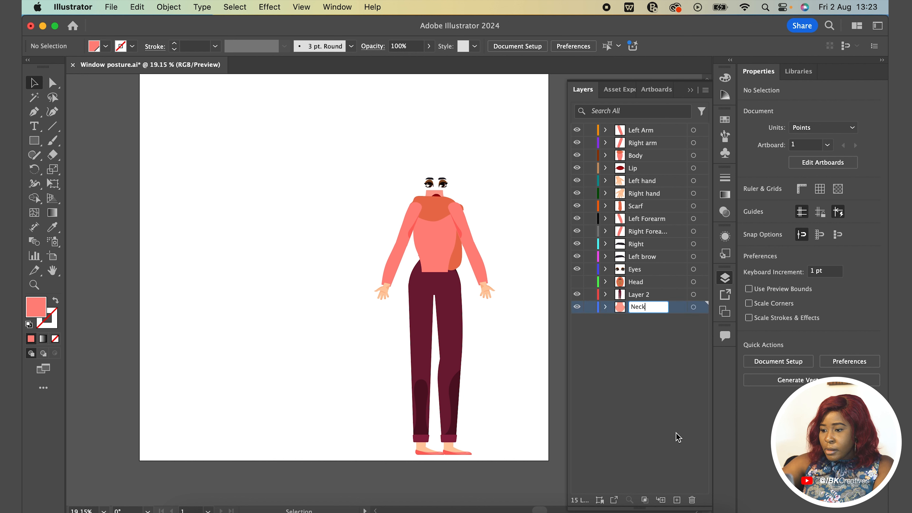
key(Return)
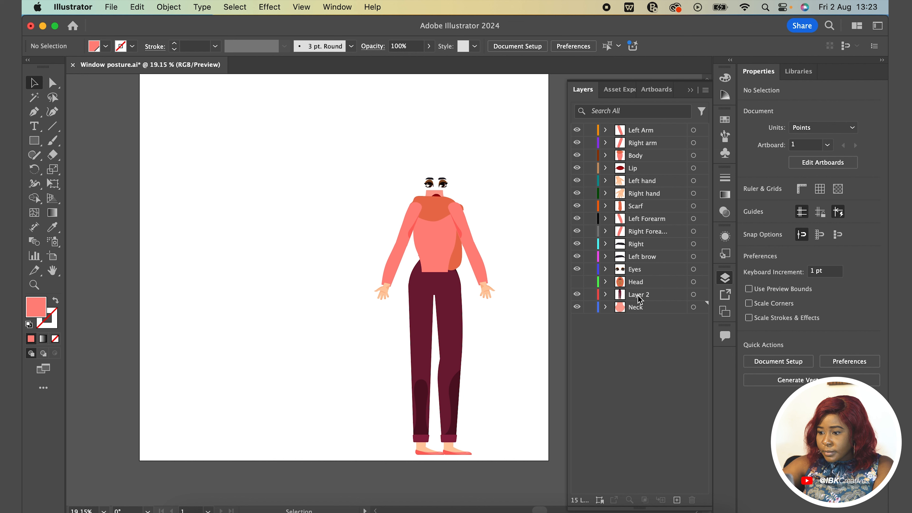
Show the Head layer and restack the layers beneath it in the order Layer 2, Body, Neck
click(577, 281)
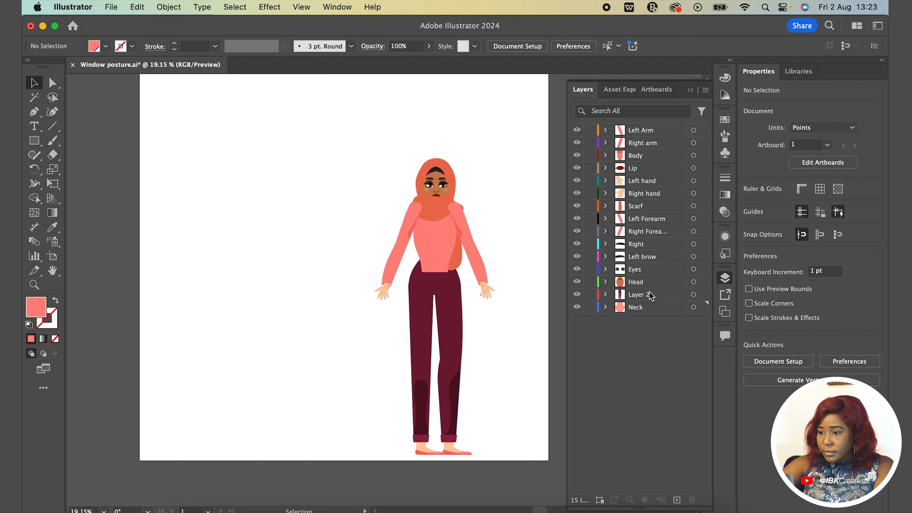
drag(649, 296, 647, 316)
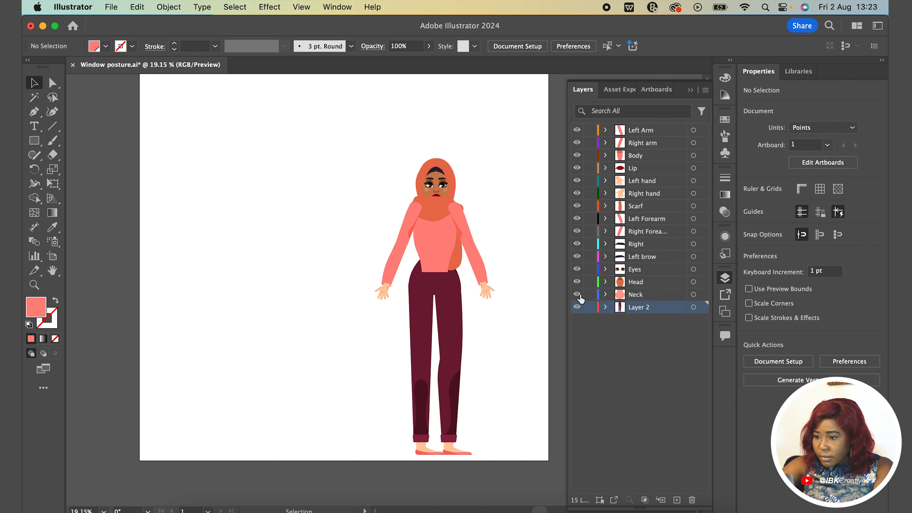
click(577, 155)
click(577, 155)
drag(635, 155, 638, 319)
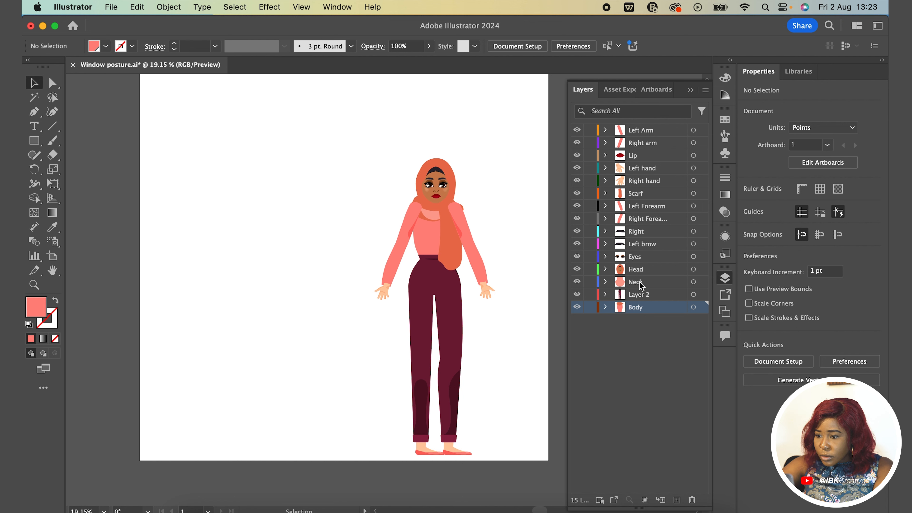
drag(641, 286, 638, 319)
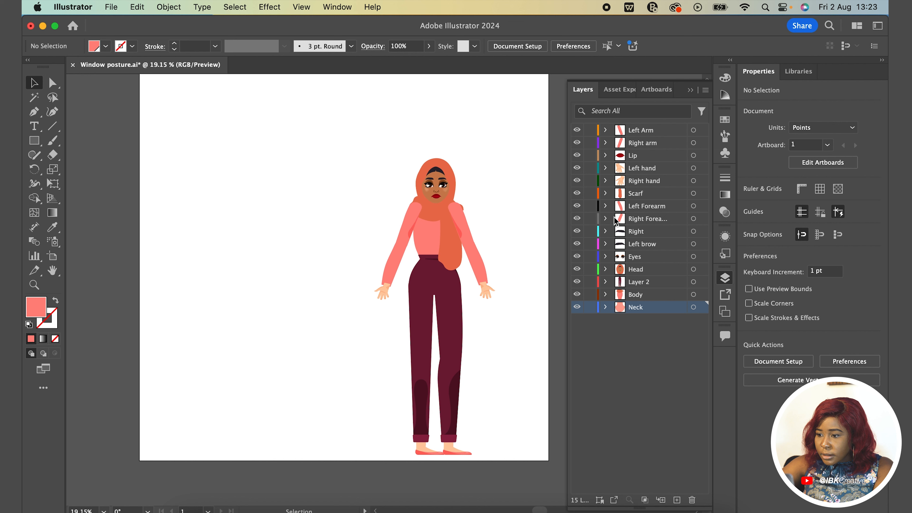
Move the Left Arm and Right arm layers down to directly below the Right Forearm layer
click(578, 131)
click(578, 132)
click(578, 131)
click(577, 132)
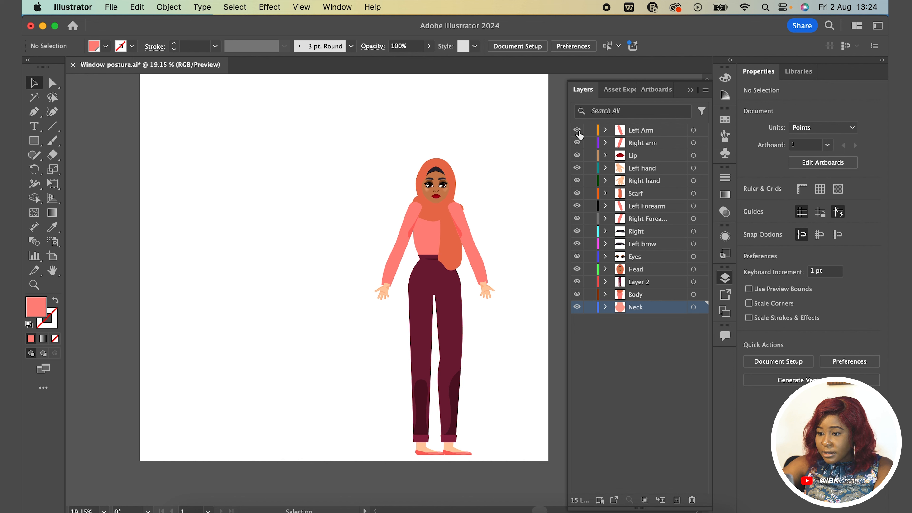
click(578, 134)
click(580, 135)
click(579, 133)
click(580, 134)
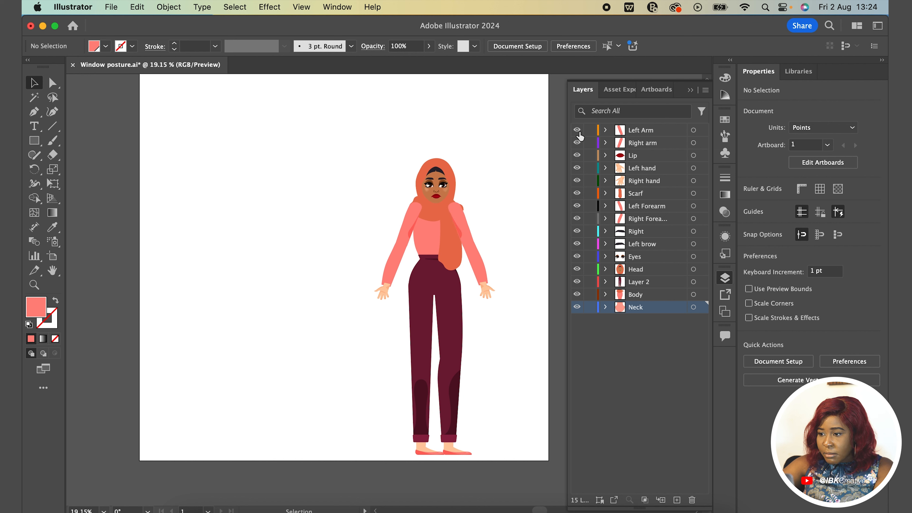
drag(639, 135, 639, 225)
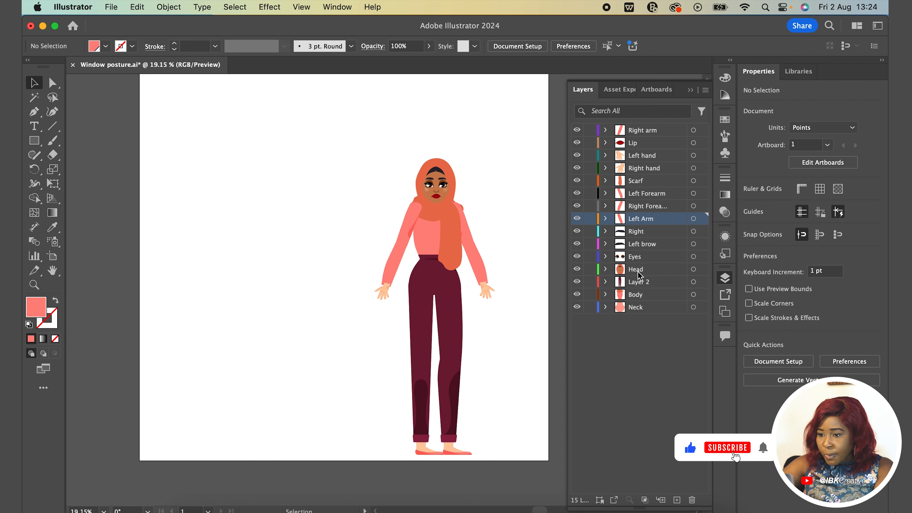
drag(639, 130, 641, 225)
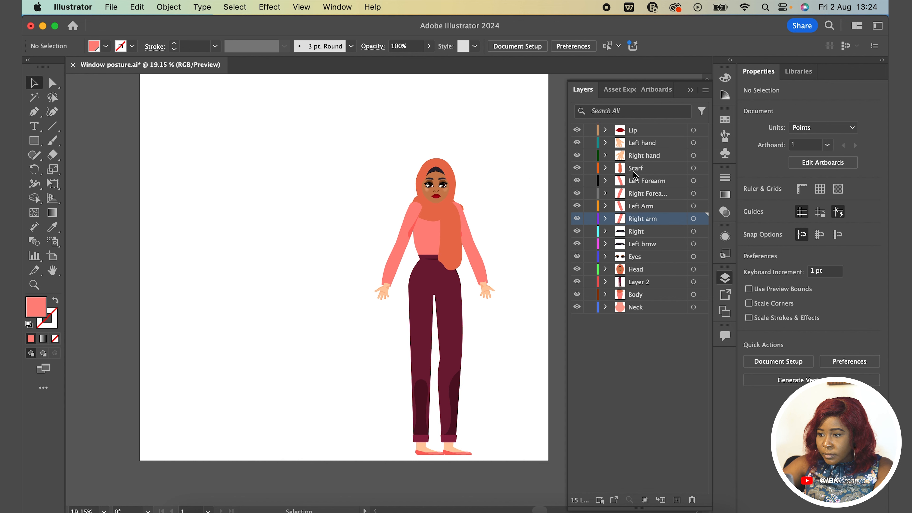
Move the Right arm and Left Arm layers between Body and Neck, and the two hand layers directly below Right Forearm
click(576, 219)
click(576, 218)
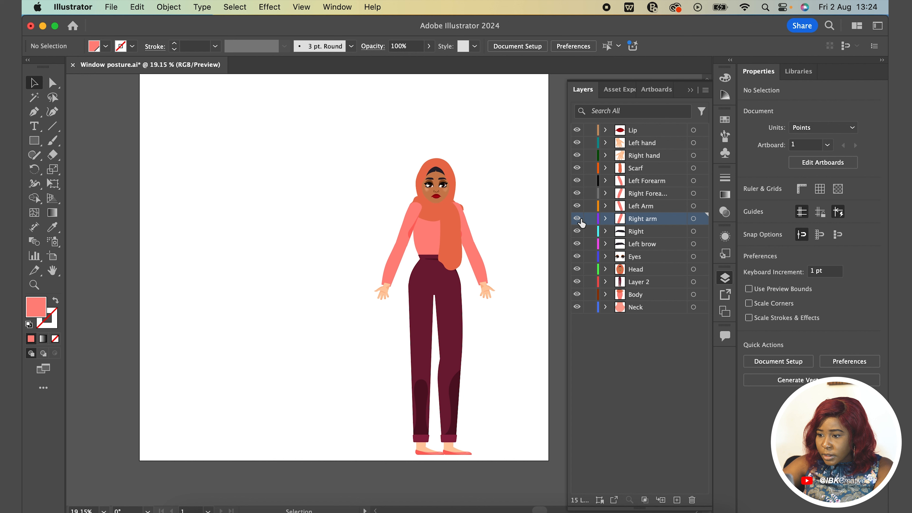
drag(656, 226, 647, 301)
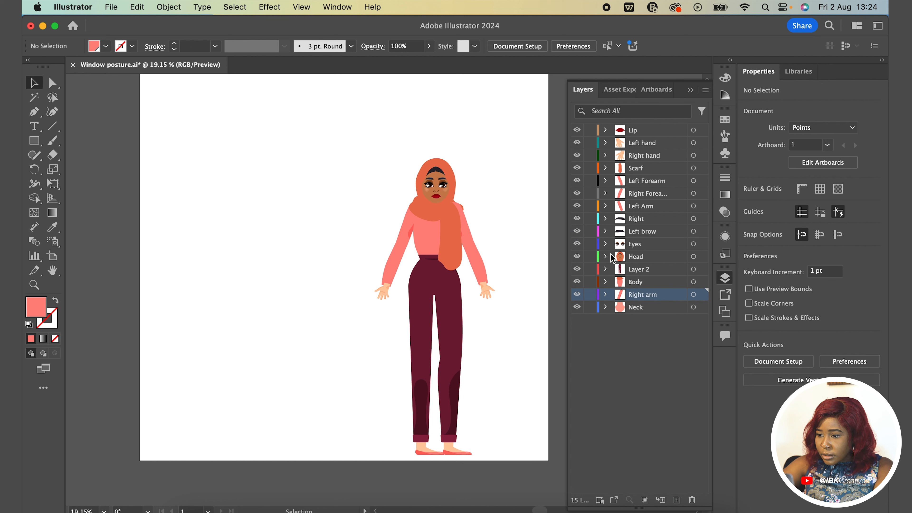
click(576, 206)
click(577, 206)
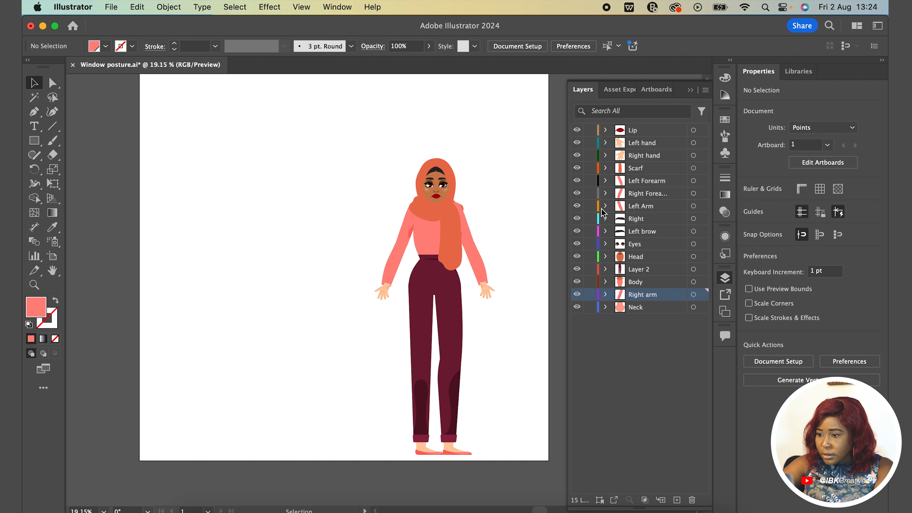
drag(650, 208, 644, 301)
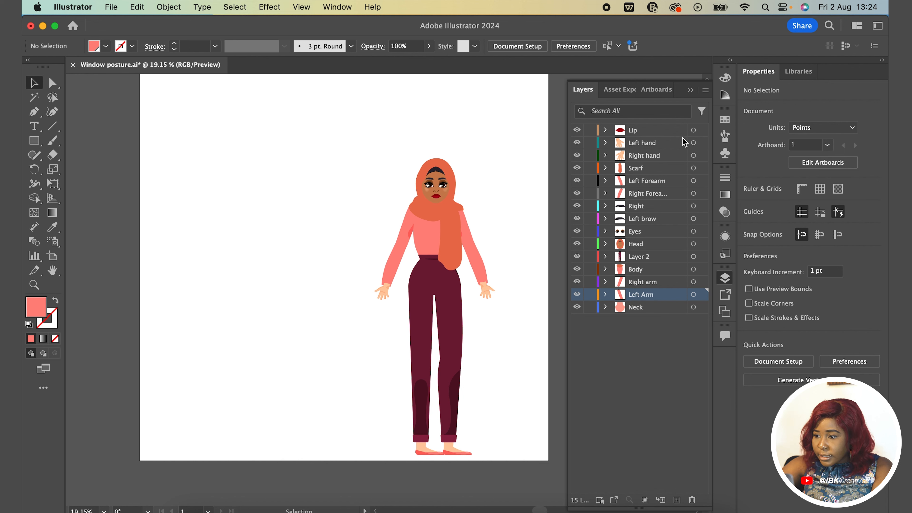
drag(656, 144, 638, 201)
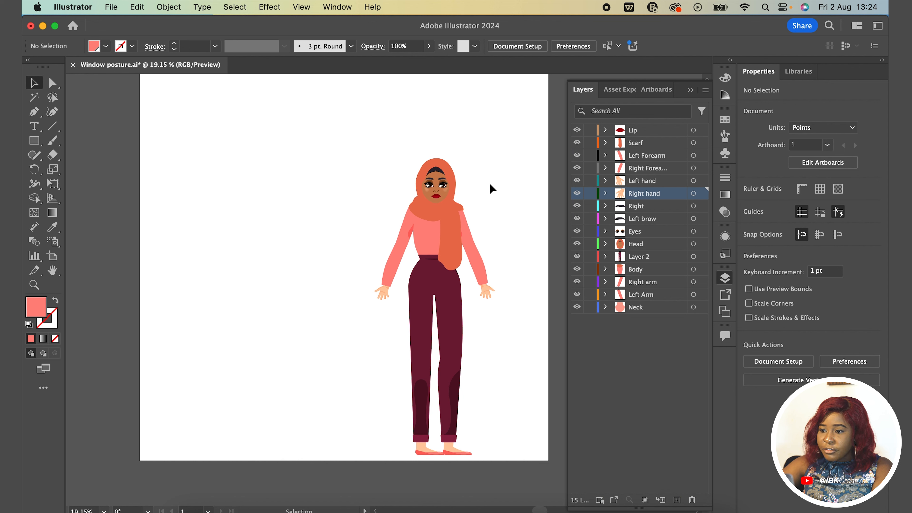